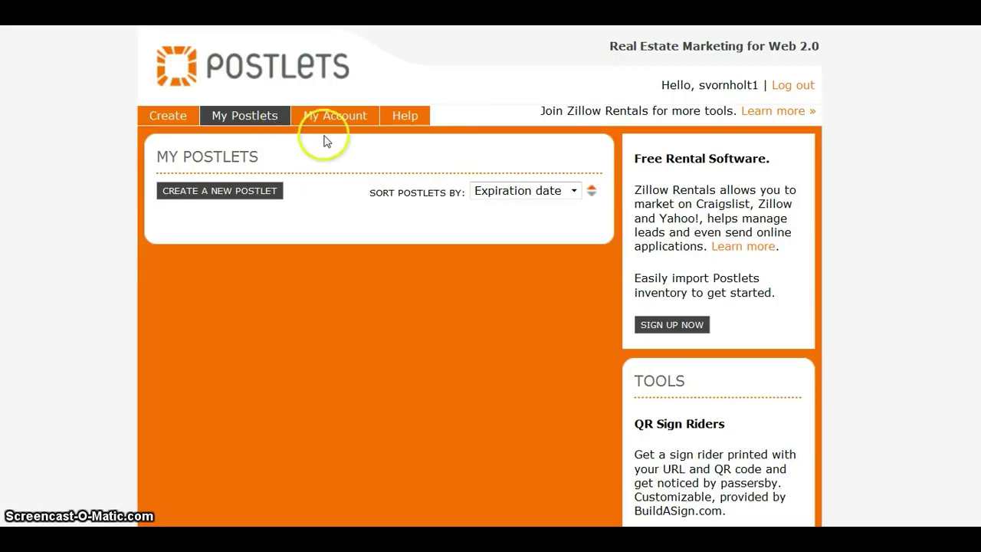
Open the My Postlets tab to see the account's listings, which is still empty
click(497, 204)
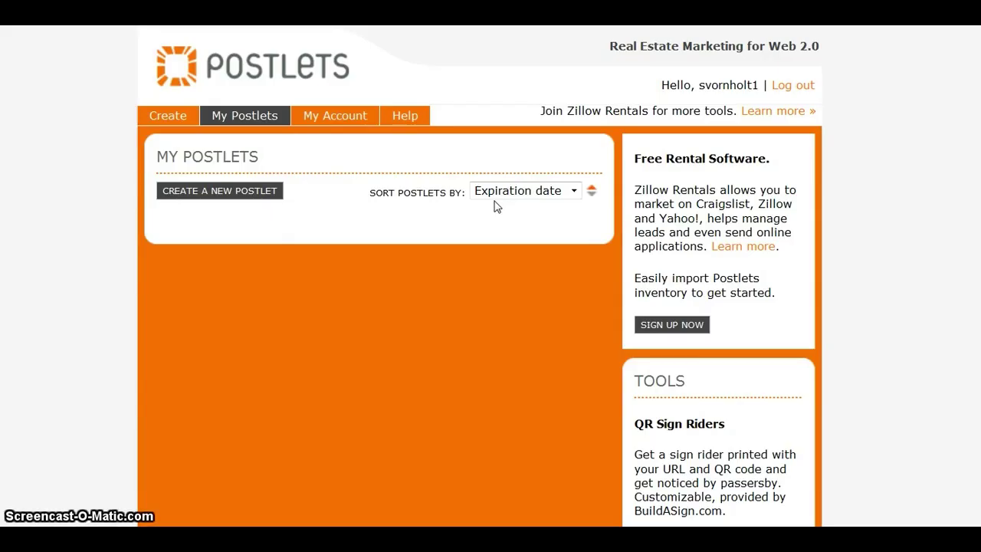
click(587, 192)
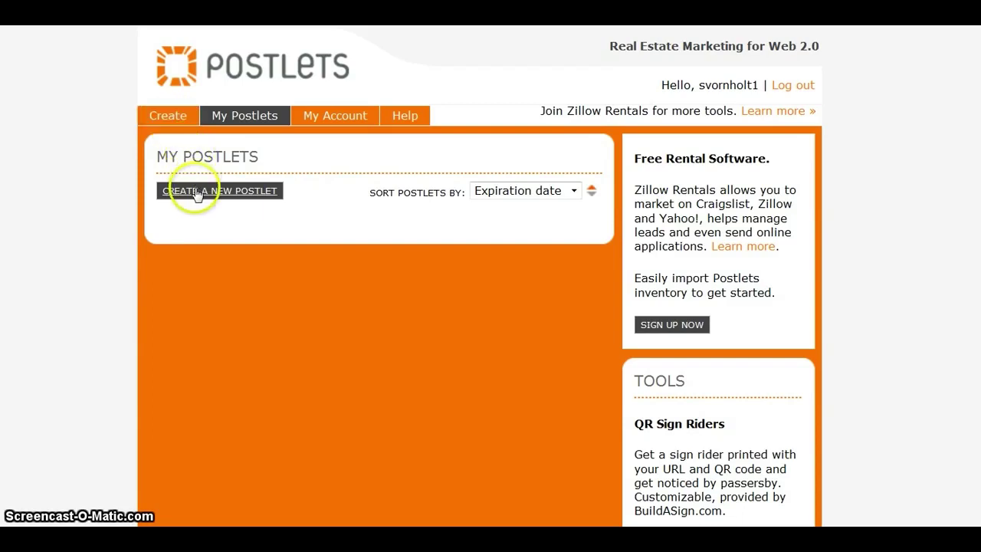
Start a new listing and change the ending digits of the contact phone number
click(164, 115)
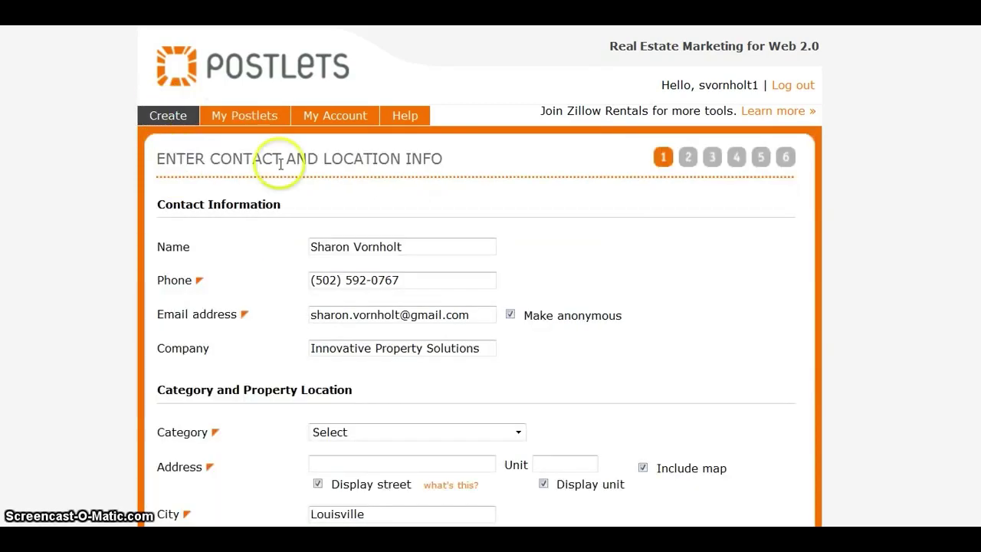
click(407, 280)
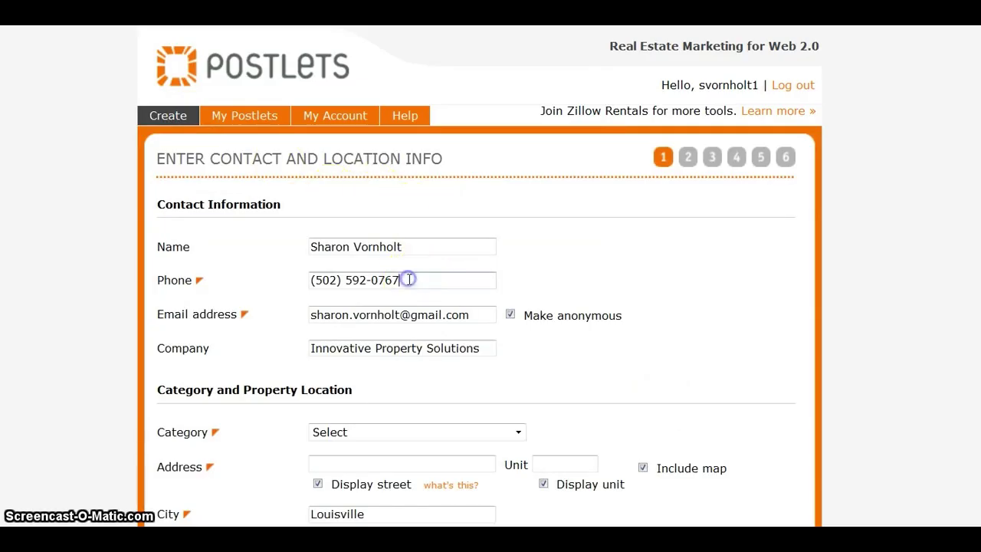
key(BackSpace)
key(BackSpace)
key(BackSpace)
key(BackSpace)
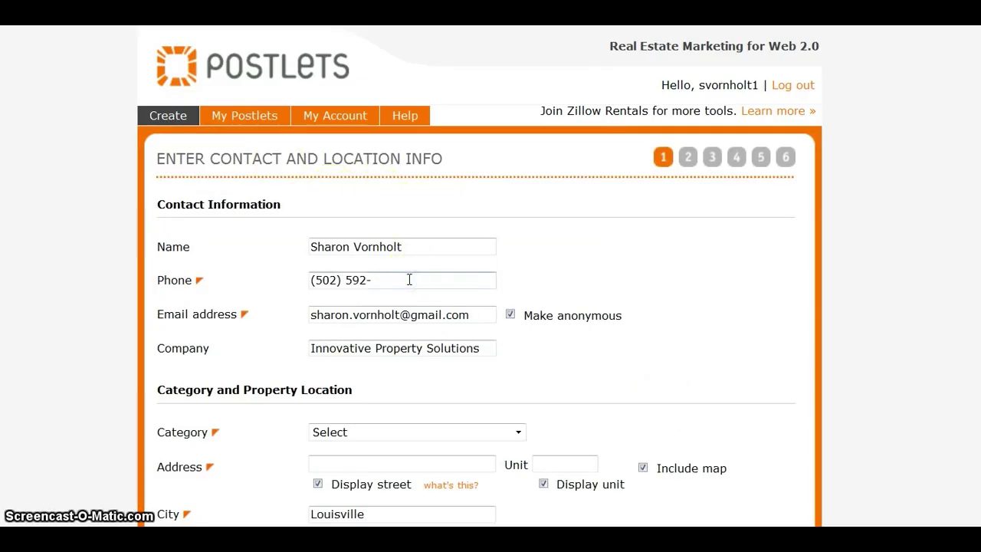
text(2222)
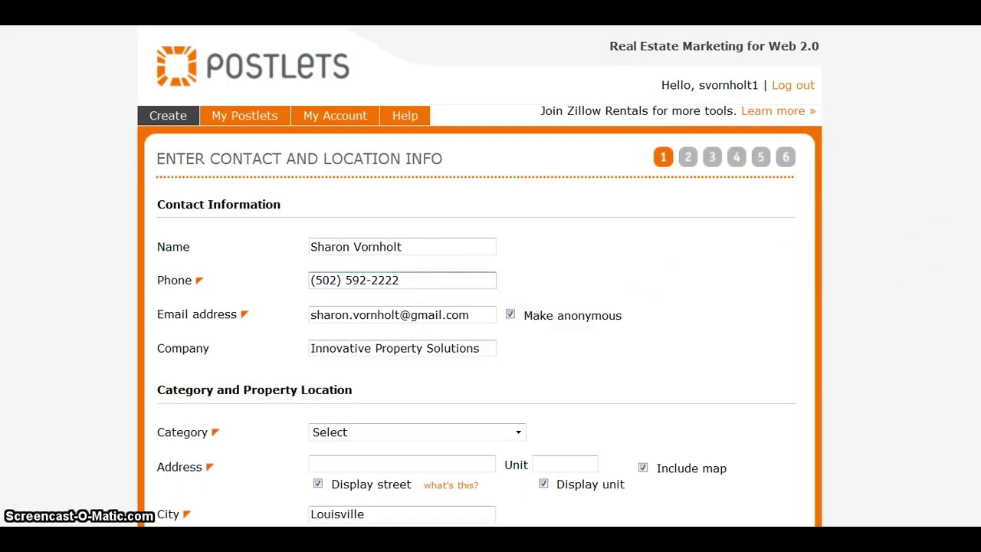
Scroll down to the Category field and open its list of listing categories
scroll(479, 276, down, 1)
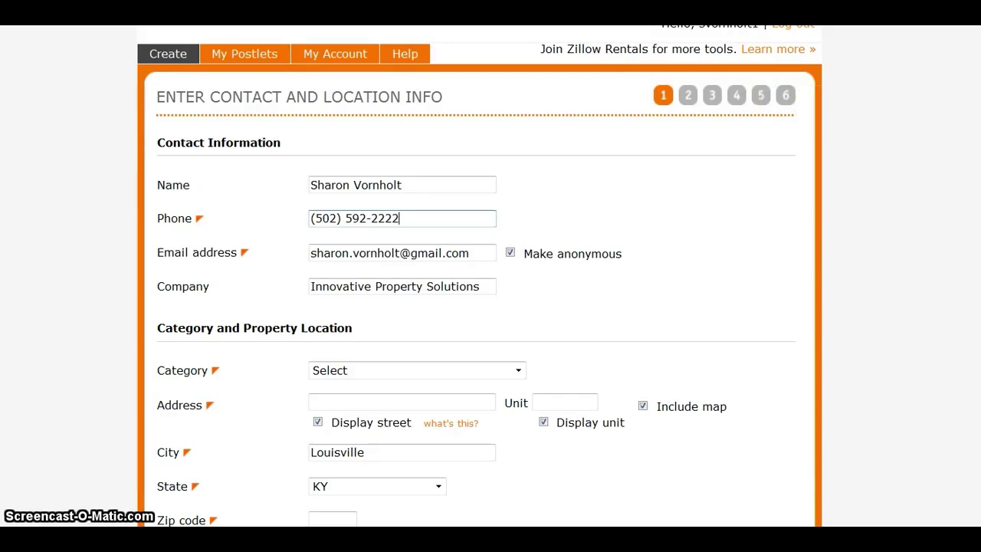
scroll(480, 276, down, 1)
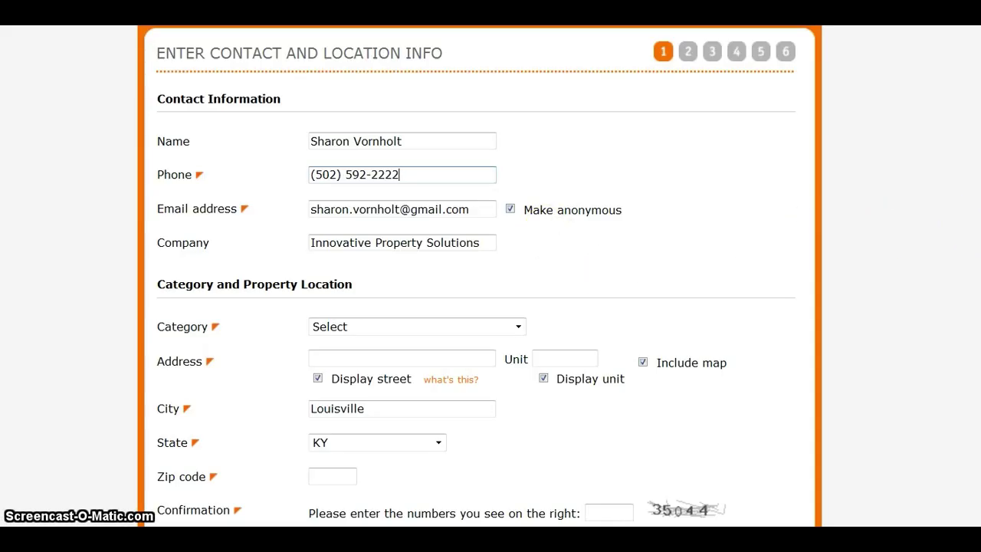
scroll(479, 275, down, 3)
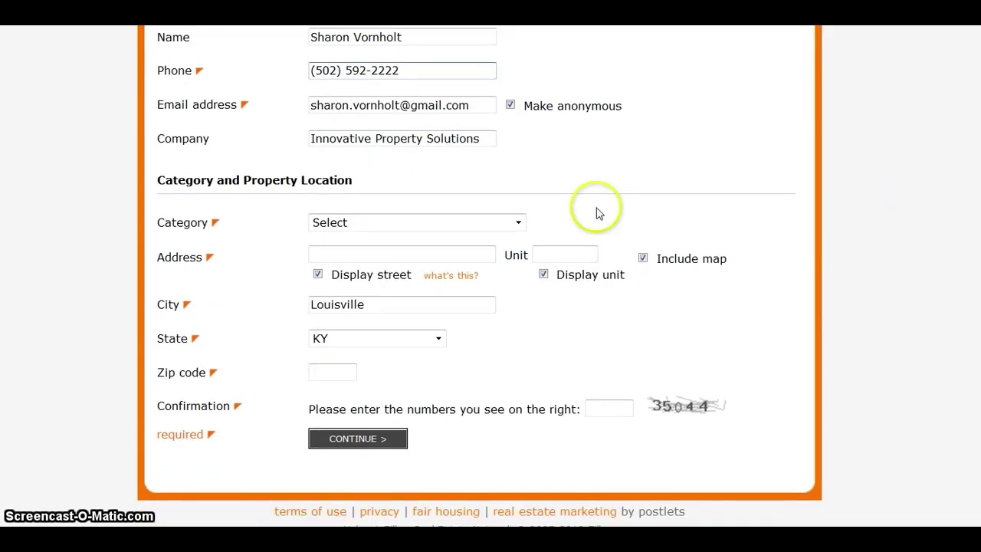
click(519, 224)
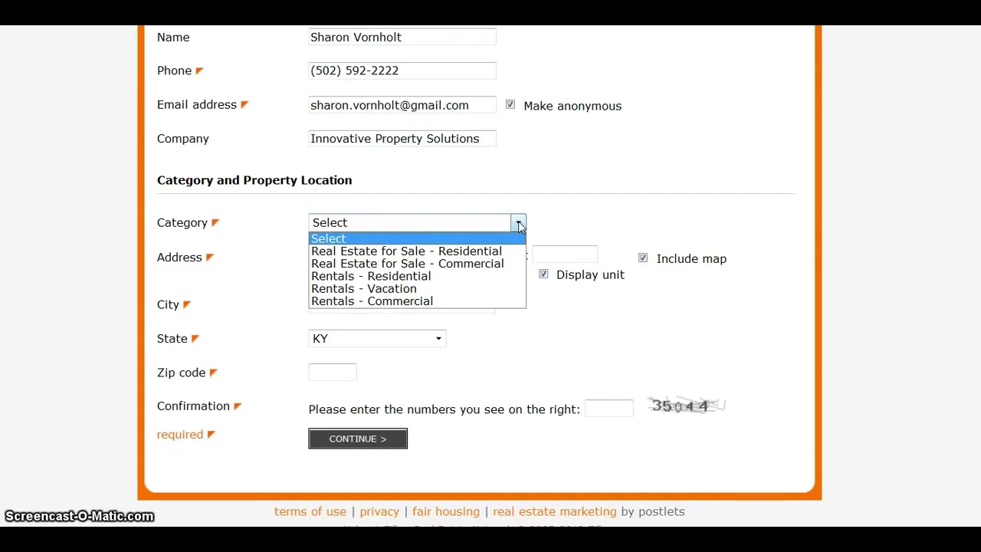
click(487, 250)
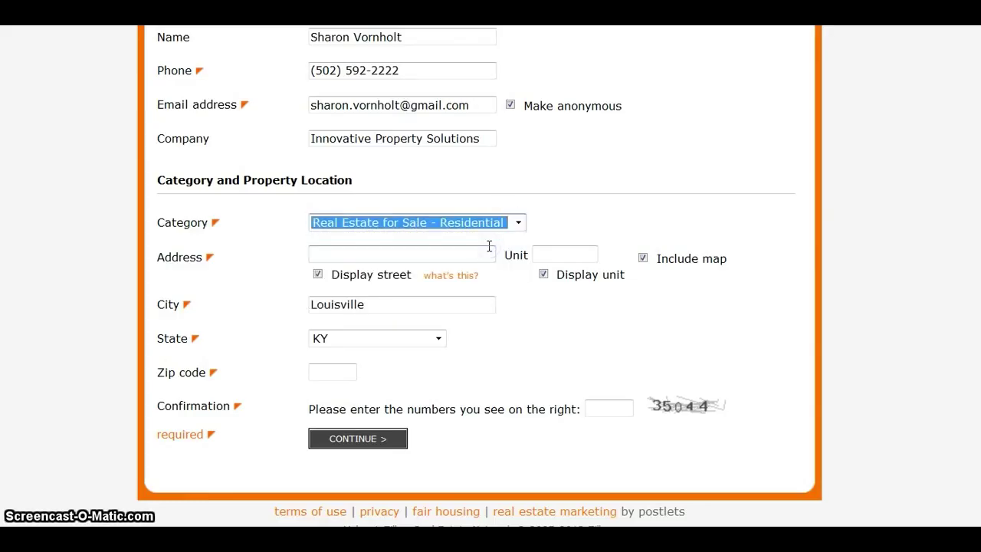
click(330, 255)
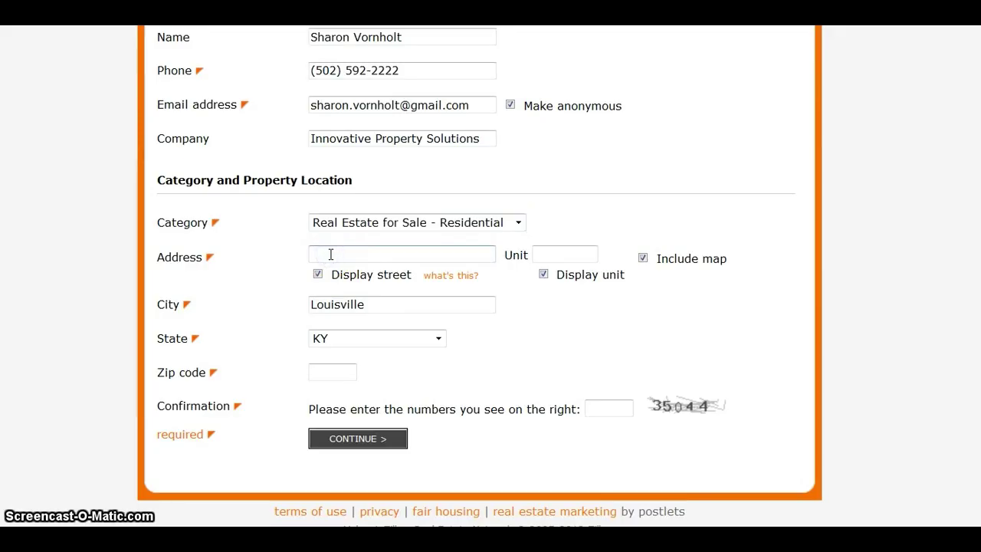
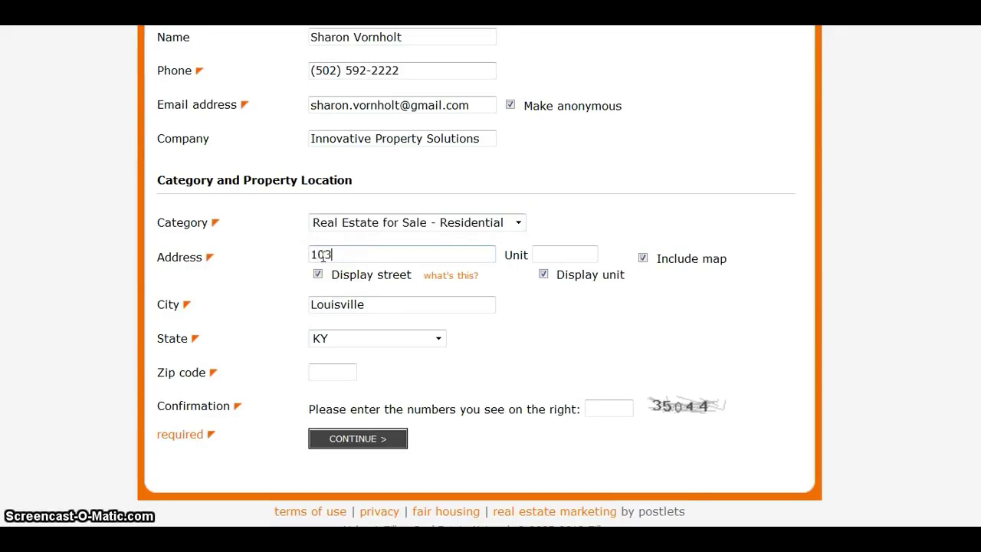
click(310, 246)
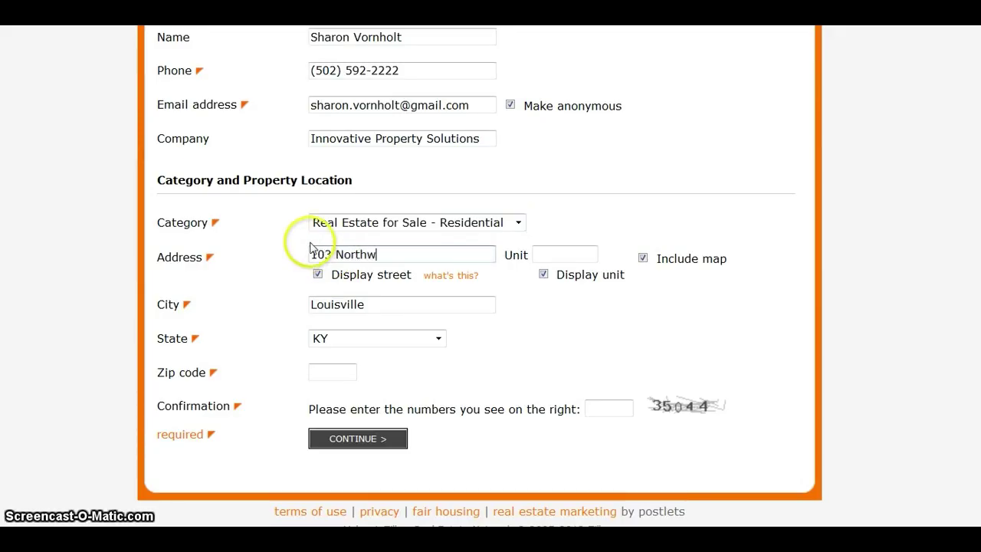
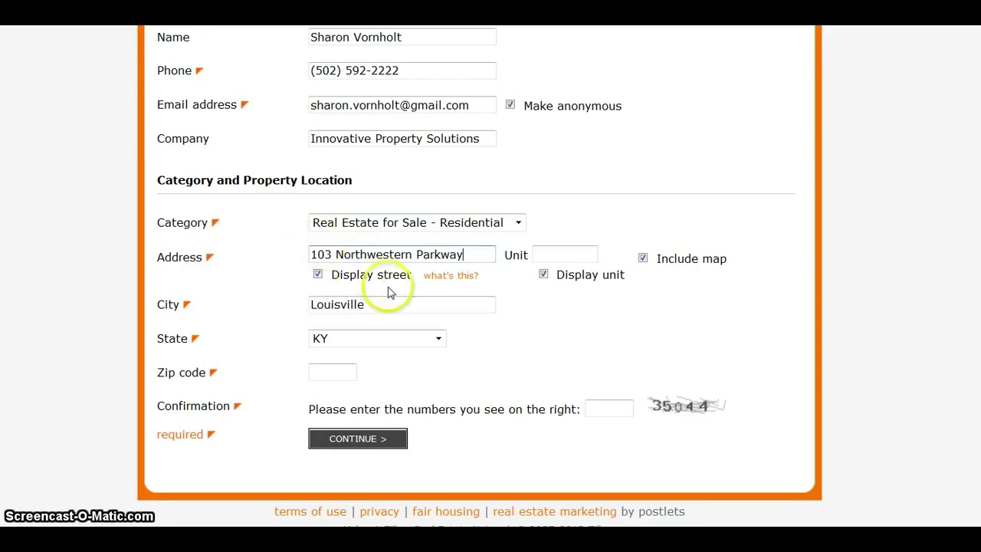
click(543, 274)
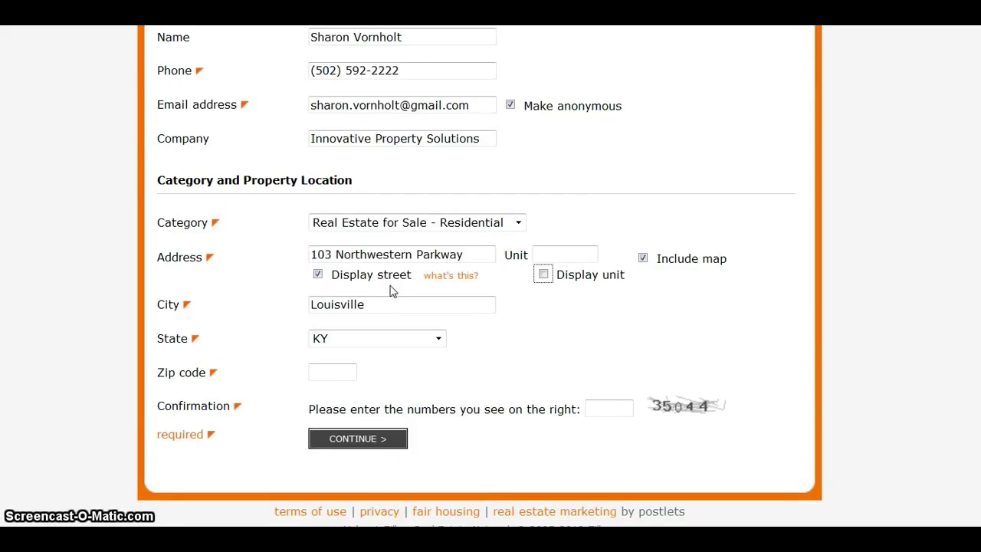
Enter zip code 40212 and the confirmation code, then submit the location details
click(391, 288)
click(389, 300)
click(336, 371)
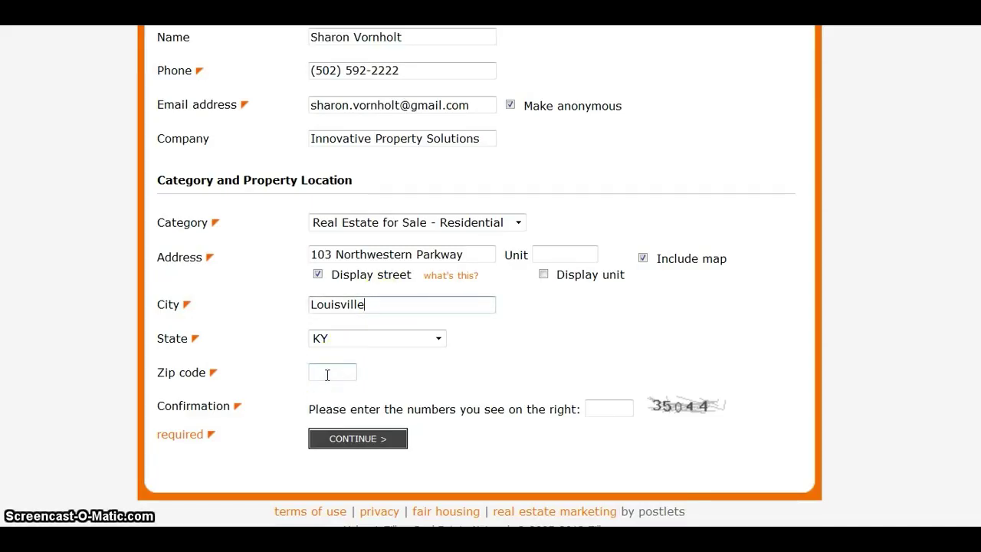
click(327, 374)
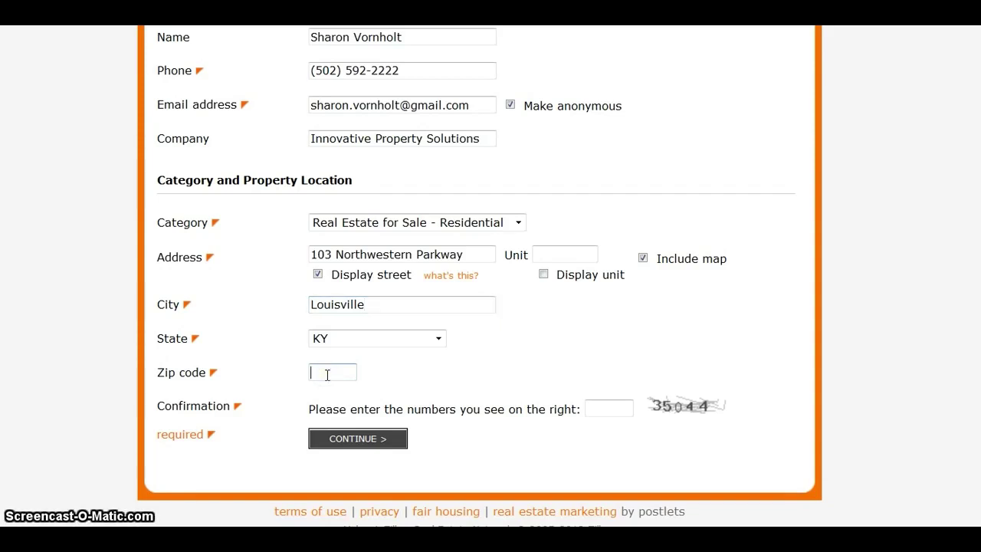
text(40212)
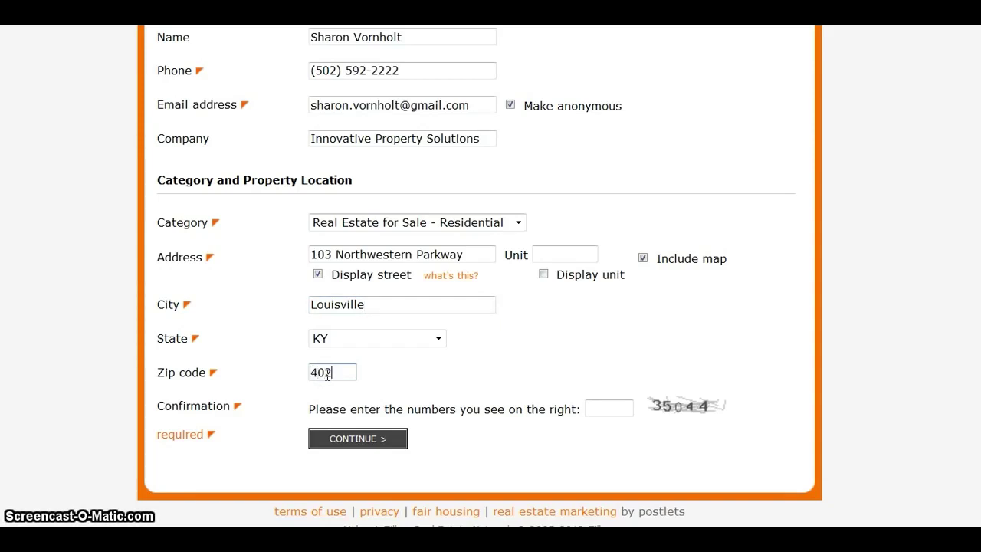
click(602, 407)
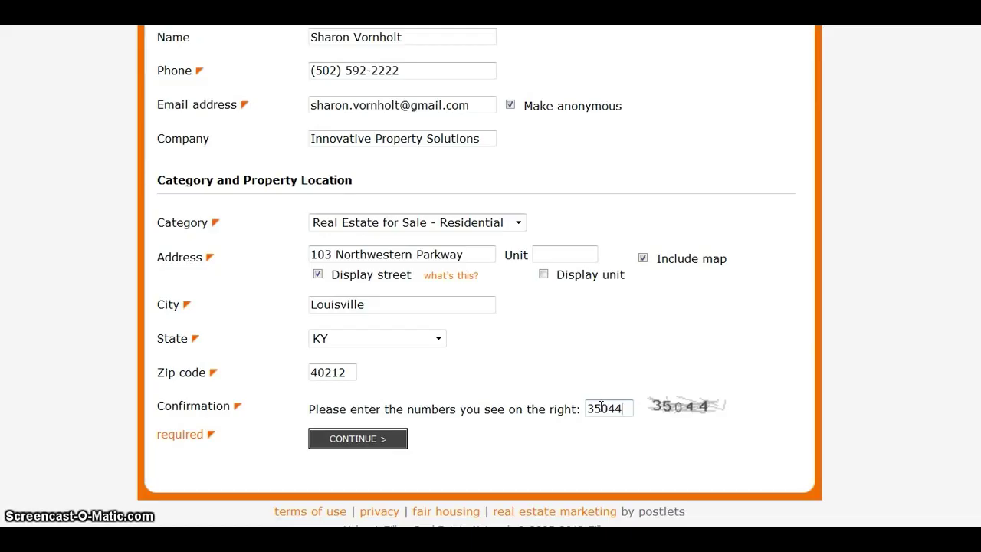
click(389, 441)
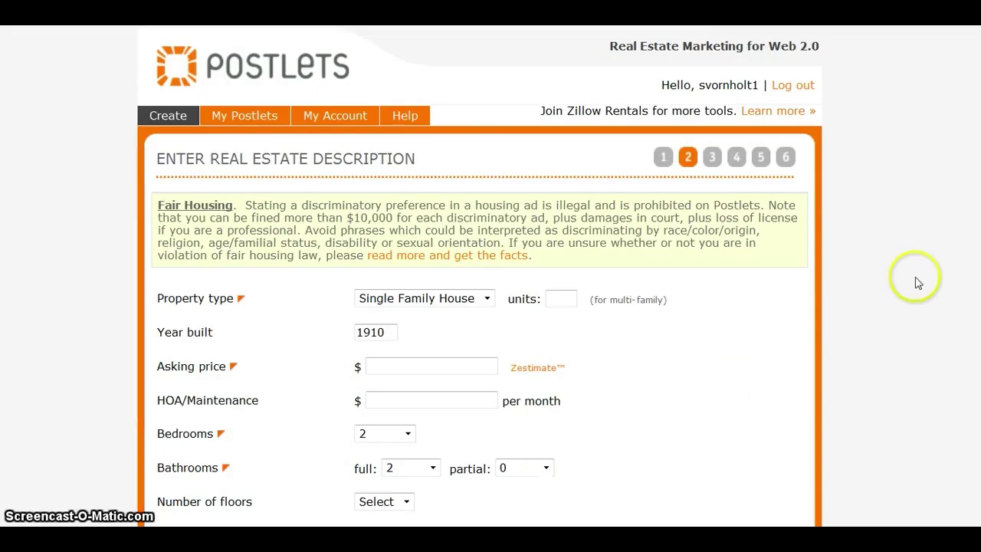
Check the $105,271 Zestimate beside Asking price, then close it and select the price field
scroll(479, 276, down, 3)
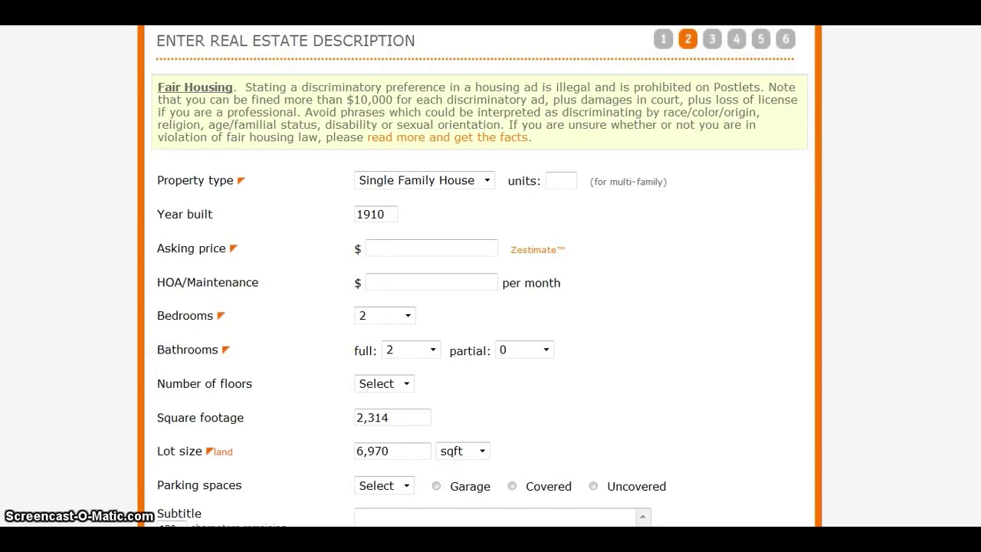
click(935, 320)
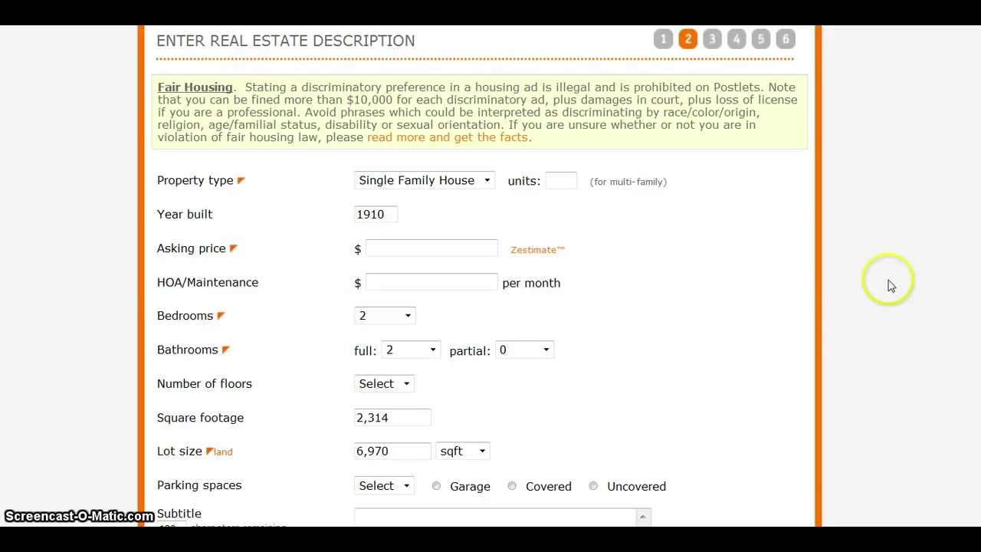
mouse_move(545, 254)
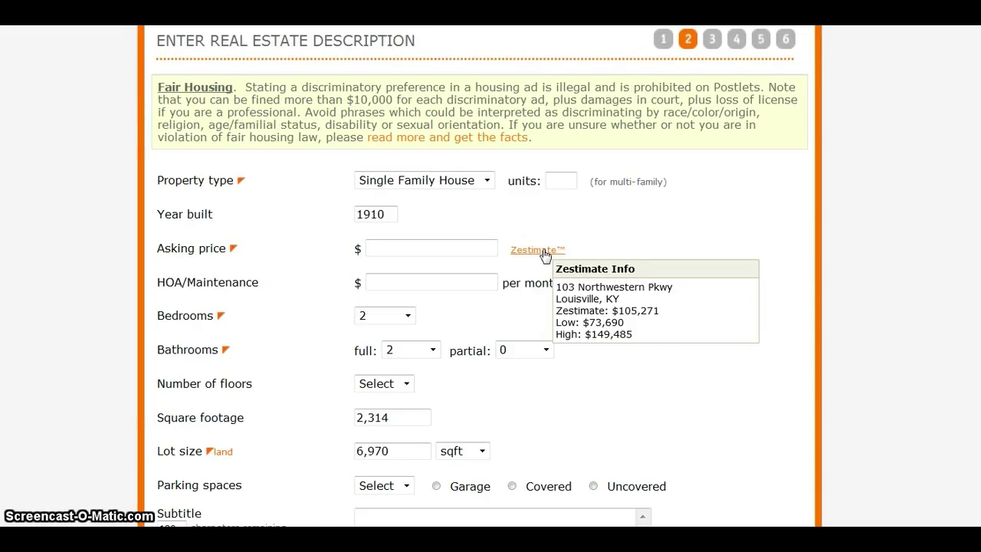
click(543, 250)
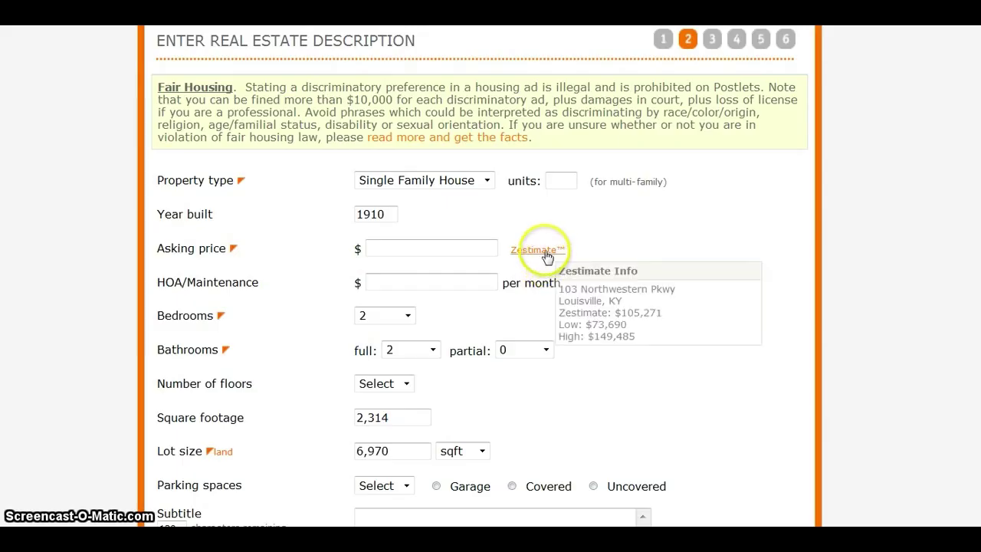
click(406, 245)
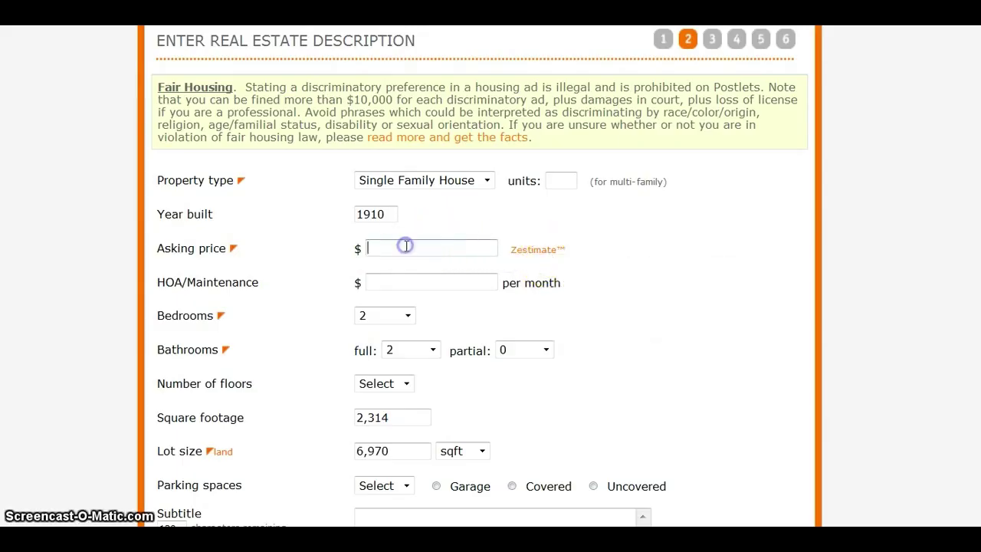
Set asking price 105000, HOA 0, 4 bedrooms, 2 floors and 2 garage parking spaces
text(105000)
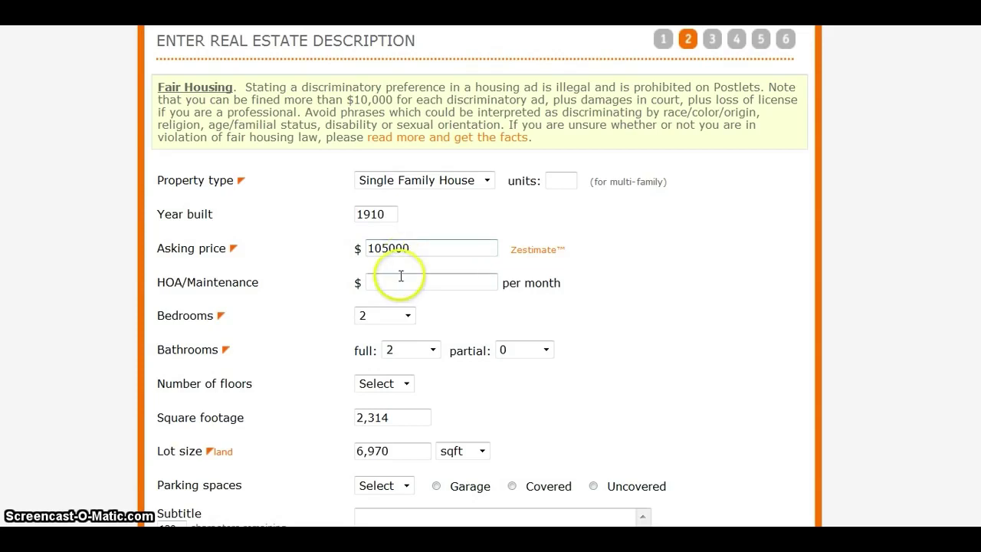
click(398, 280)
text(0)
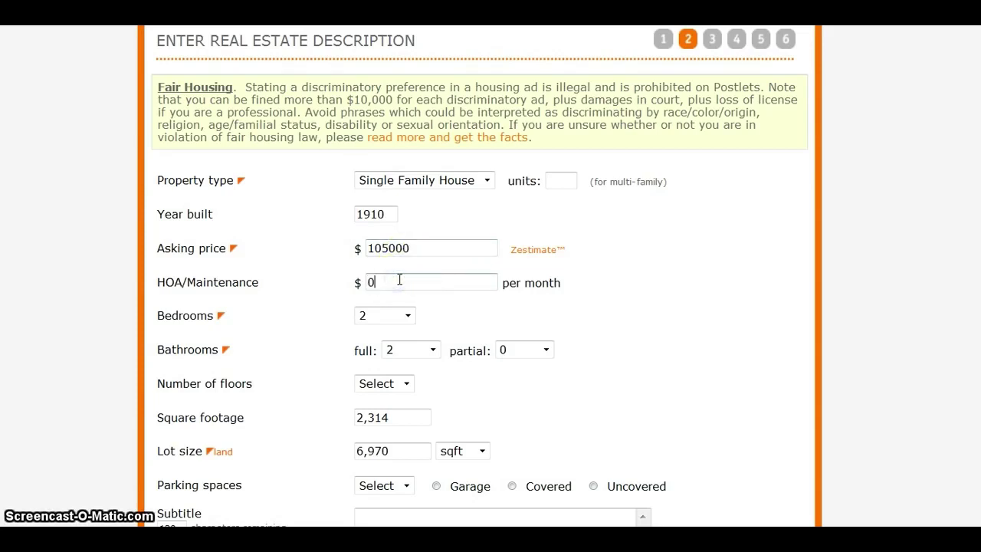
click(409, 315)
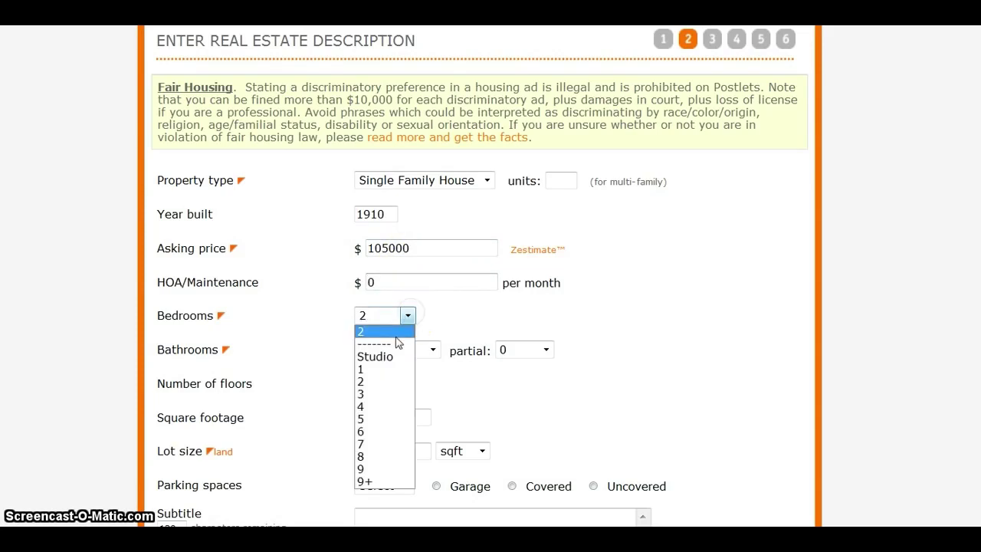
click(362, 407)
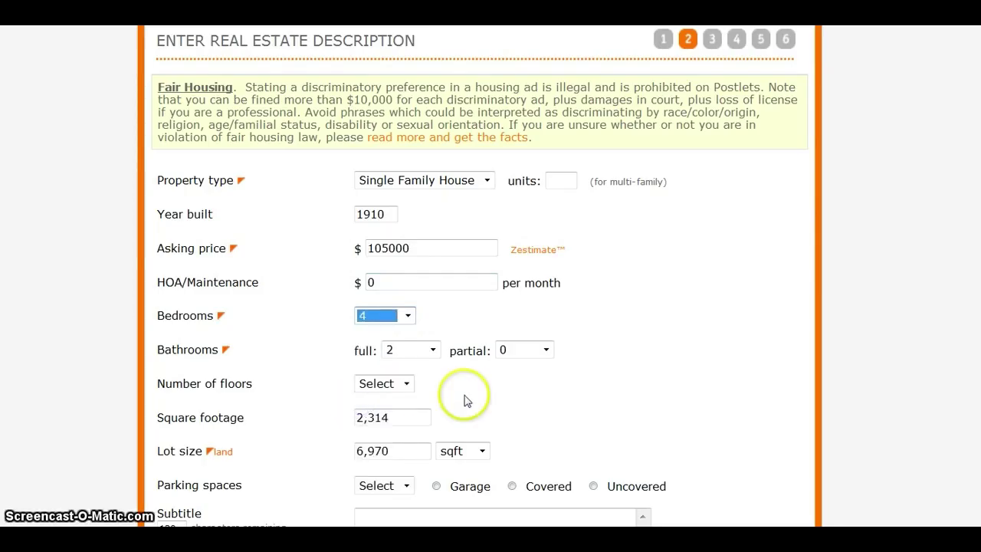
click(407, 384)
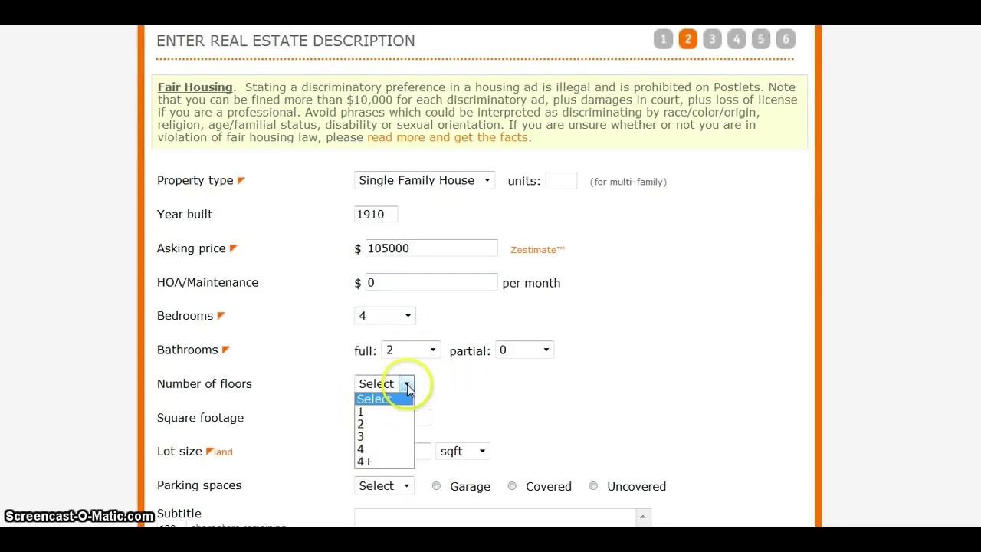
click(360, 424)
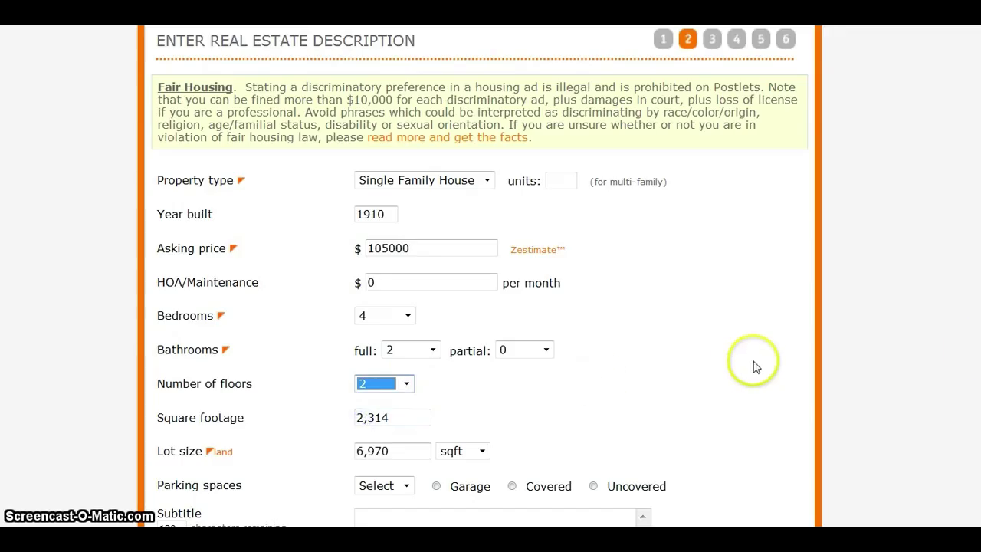
scroll(479, 276, down, 2)
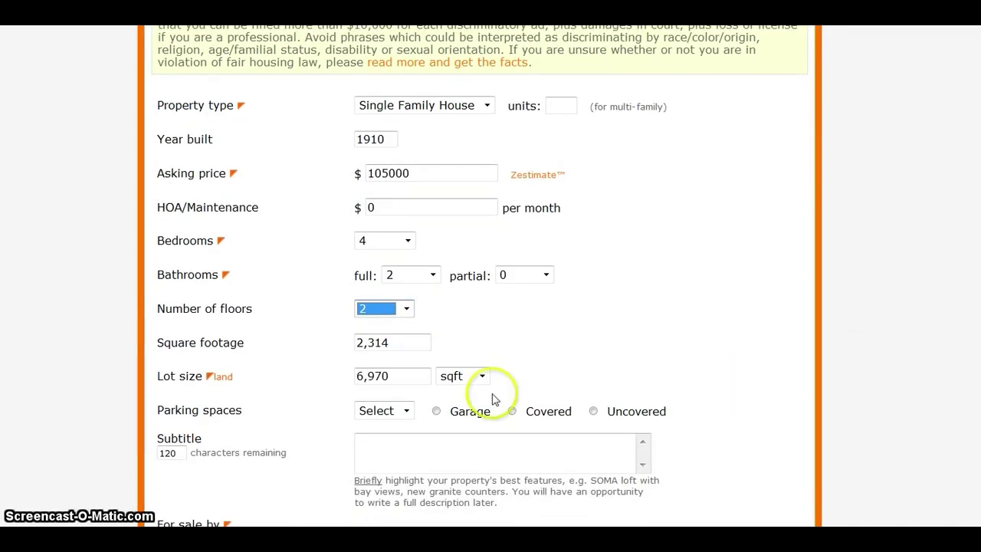
click(406, 412)
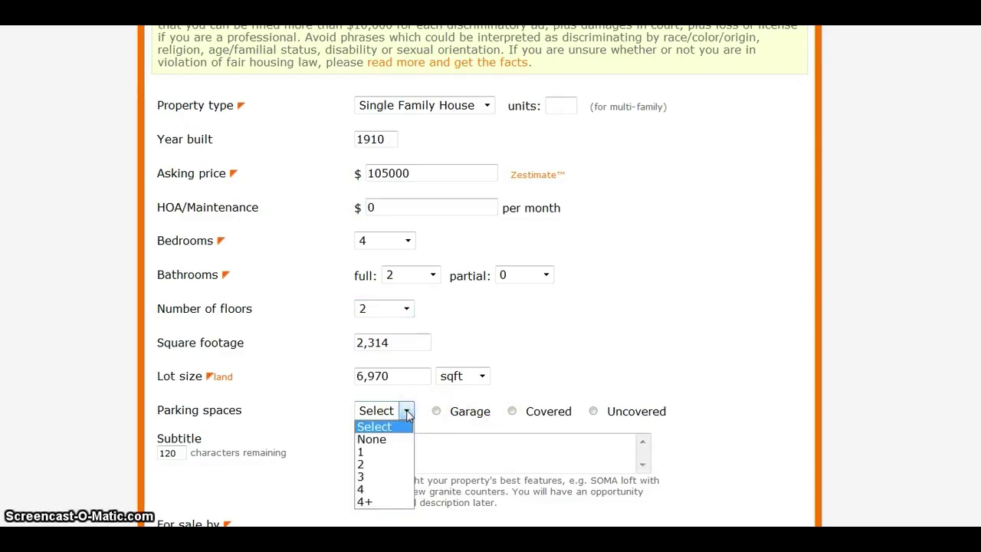
click(363, 464)
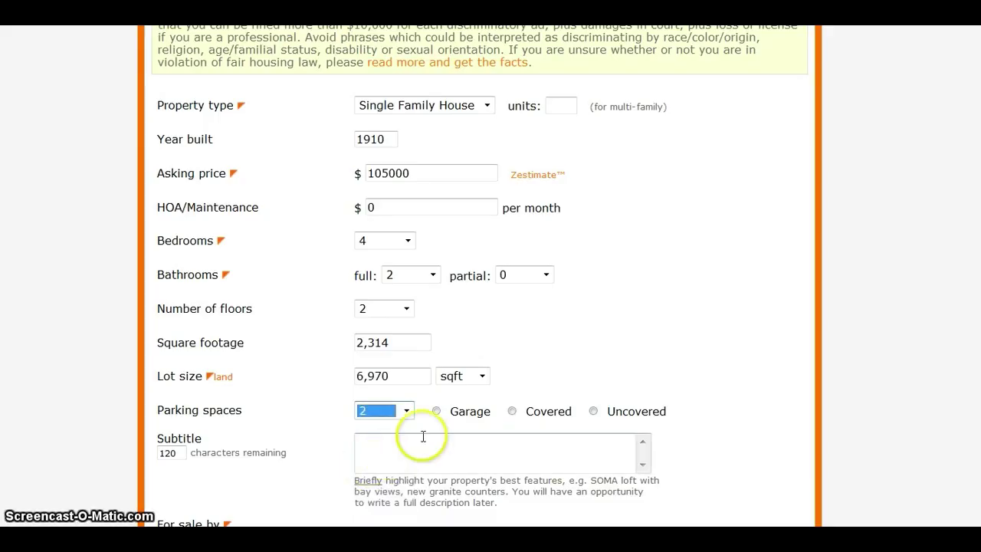
click(436, 411)
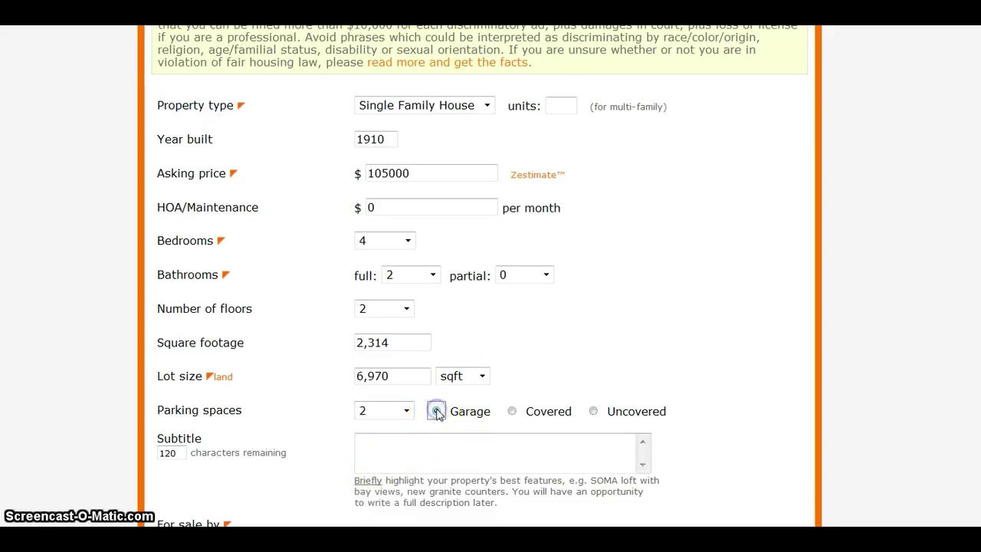
Add the subtitle 'Great priced family home.' and mark the seller as Individual owner
click(379, 452)
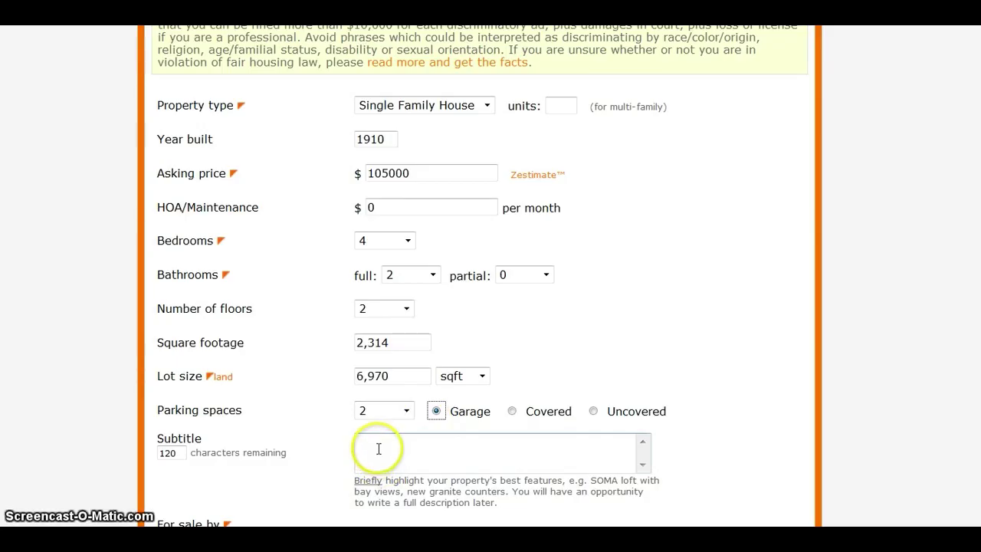
click(373, 443)
click(359, 428)
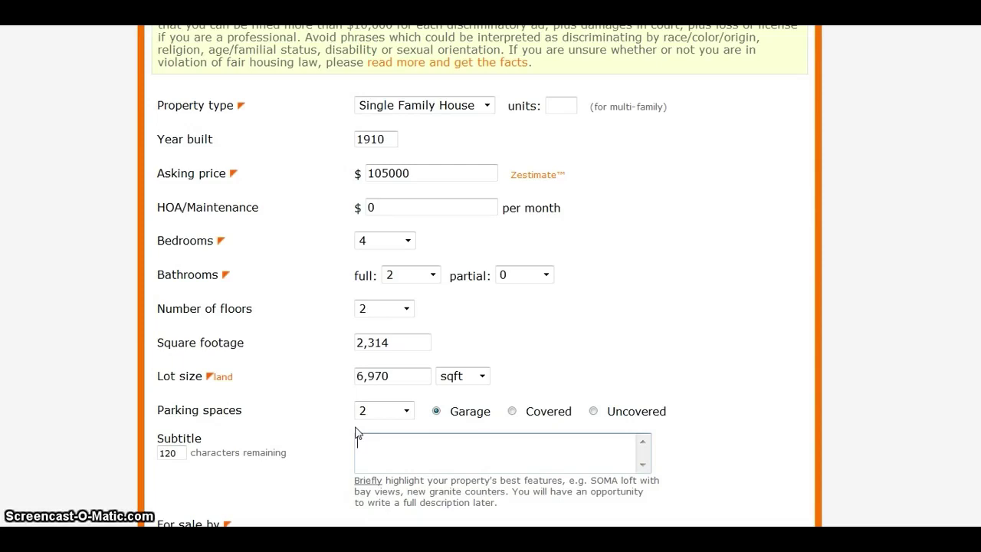
click(367, 447)
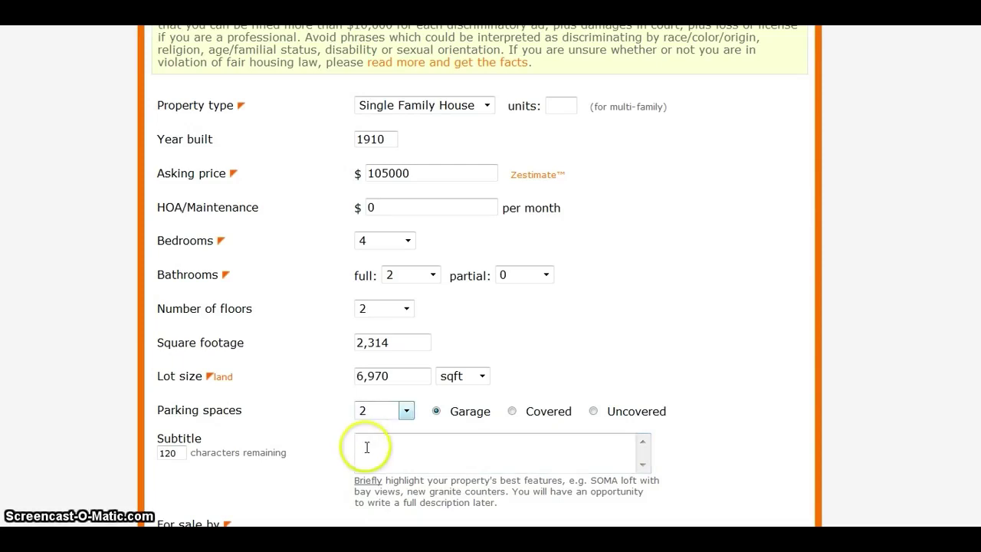
scroll(367, 447, up, 3)
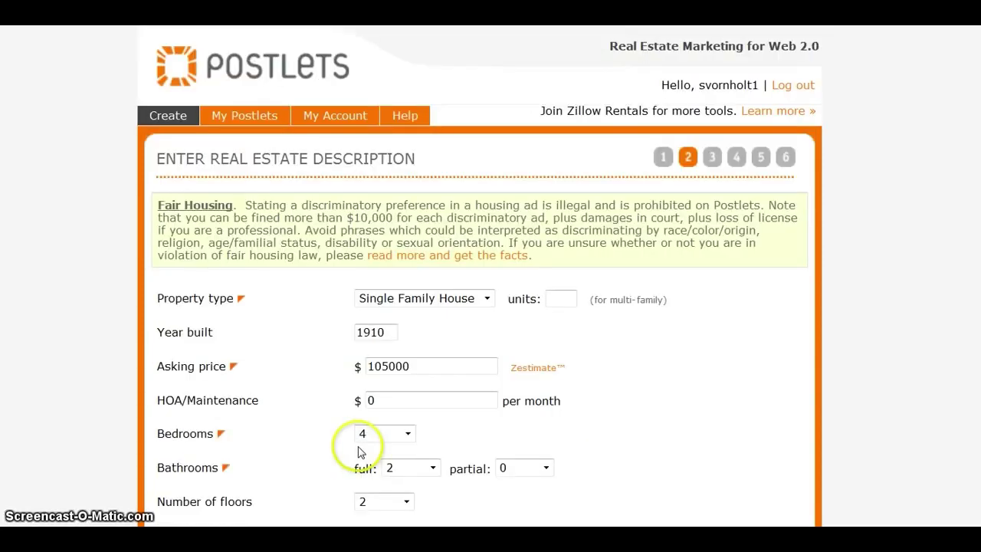
scroll(479, 275, down, 3)
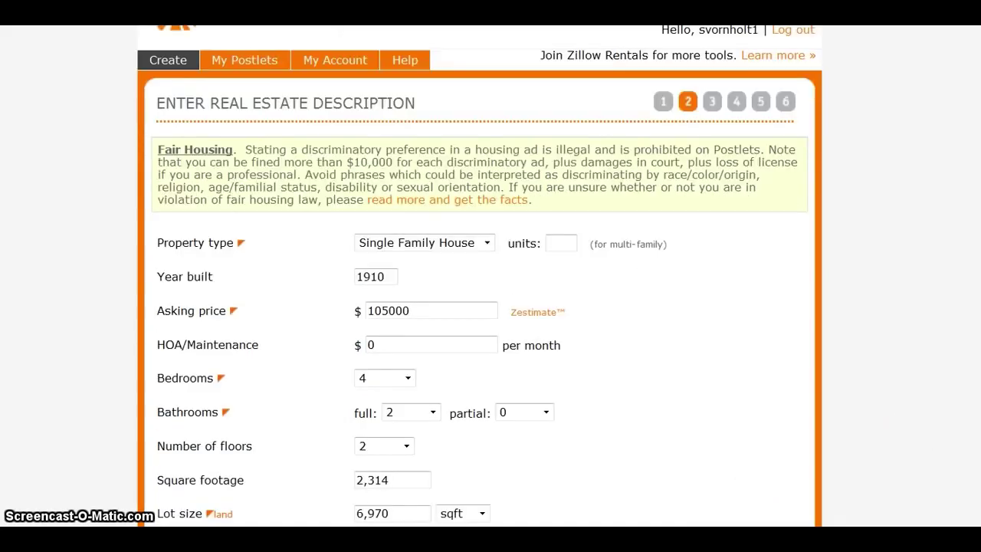
click(514, 395)
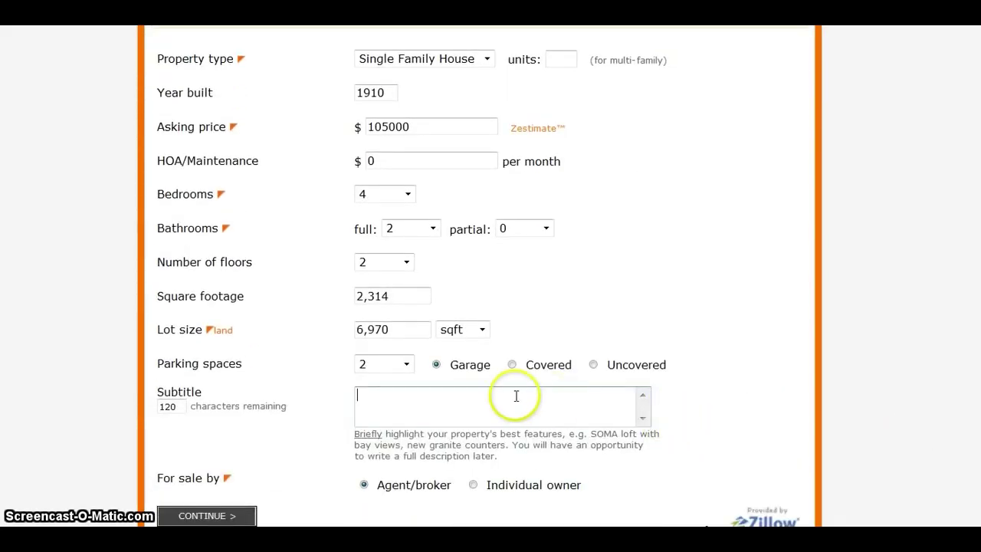
text(Gre)
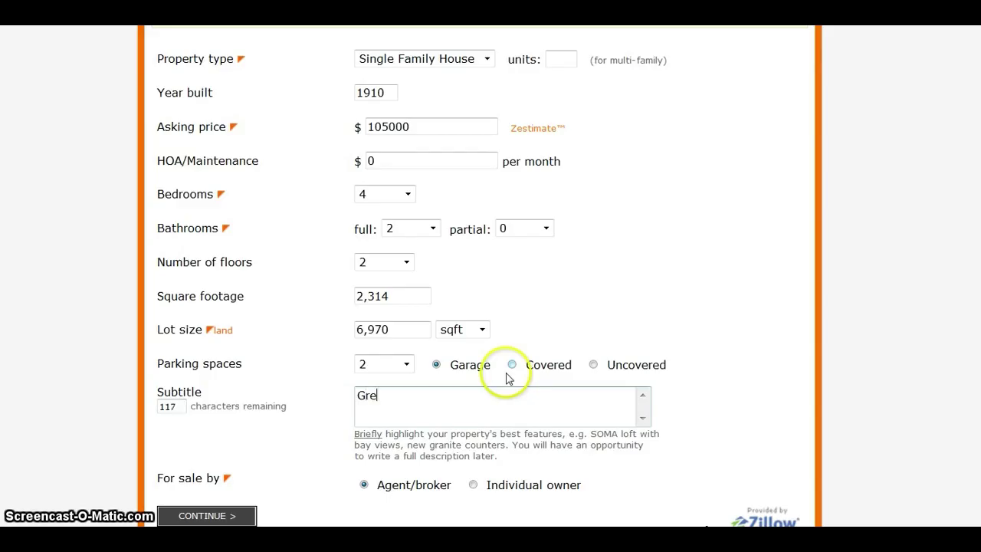
text(at pri)
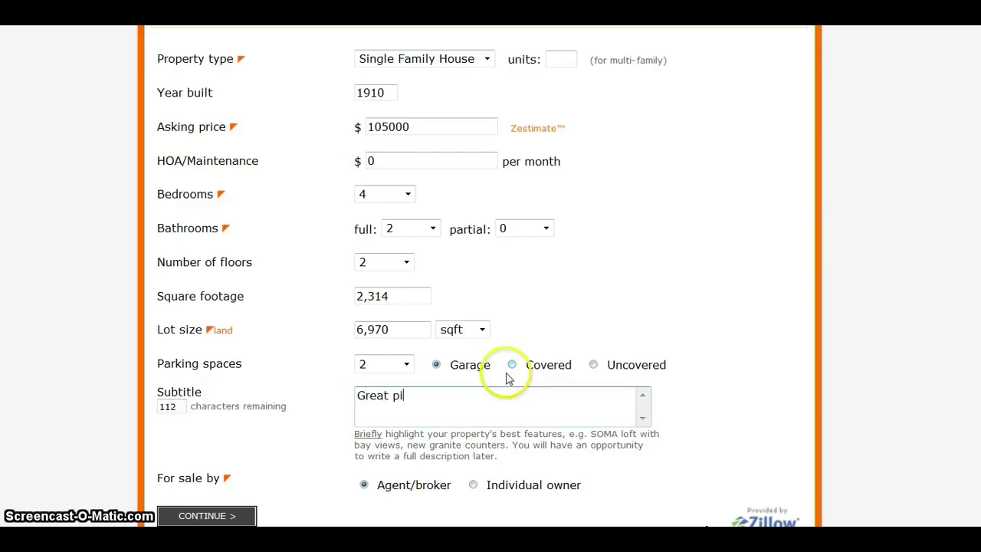
text(ced )
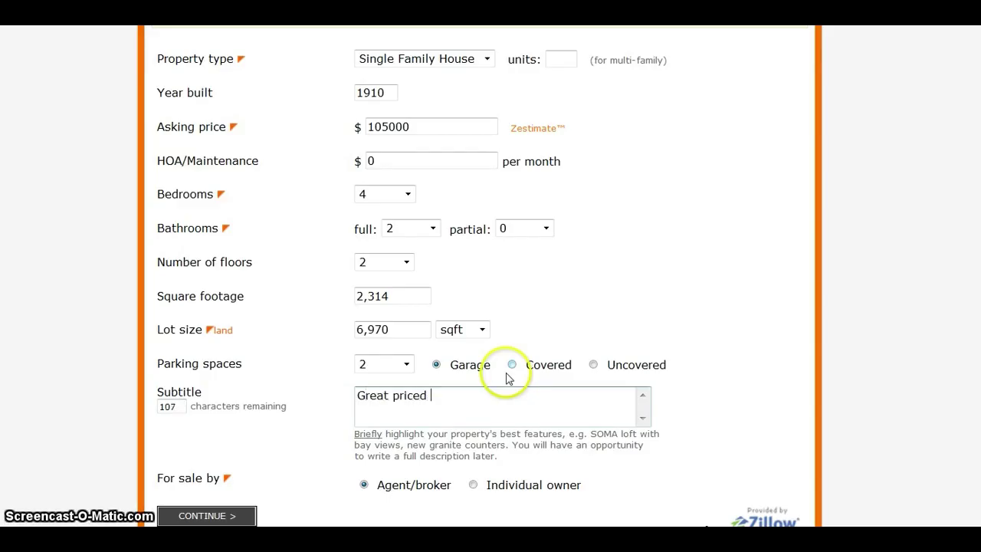
text(family home.)
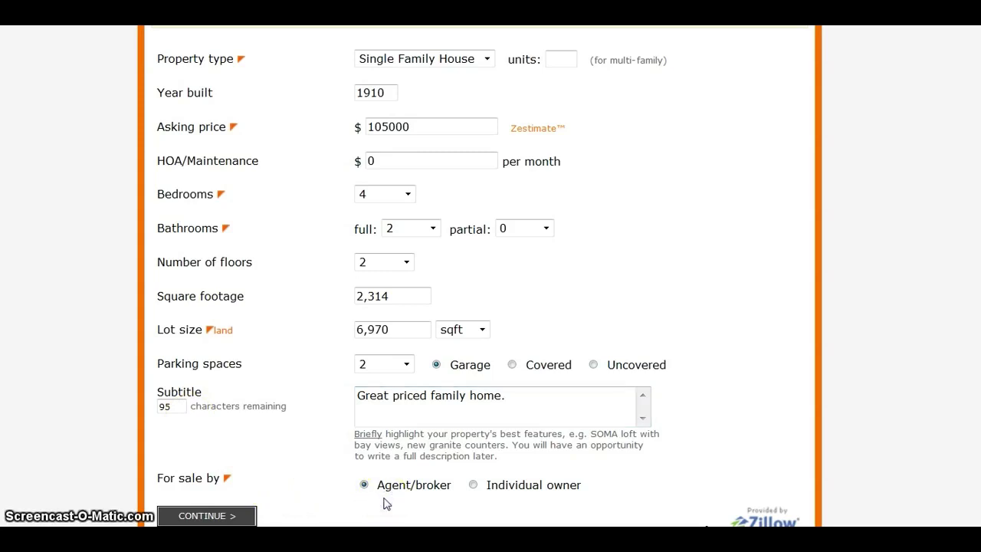
click(472, 484)
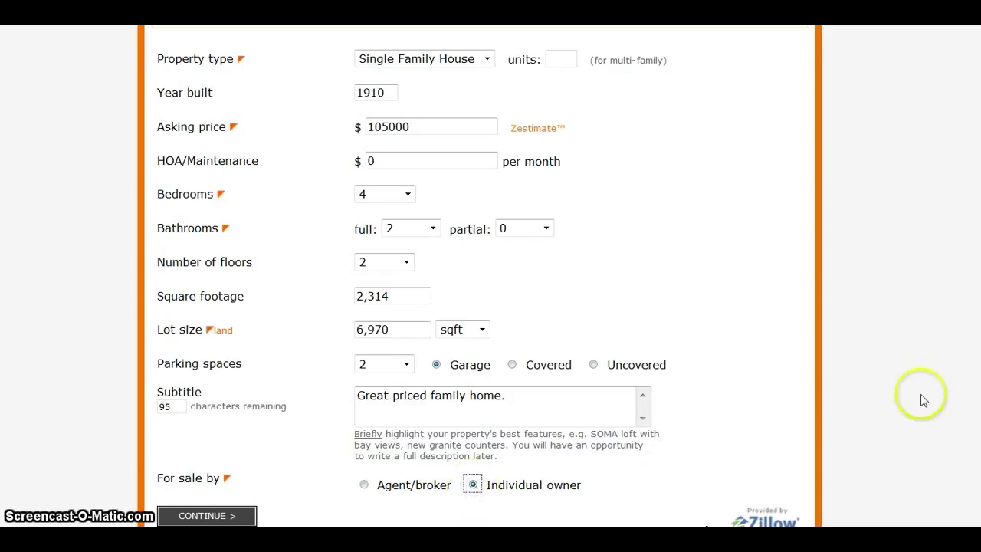
scroll(490, 276, down, 1)
scroll(491, 275, down, 2)
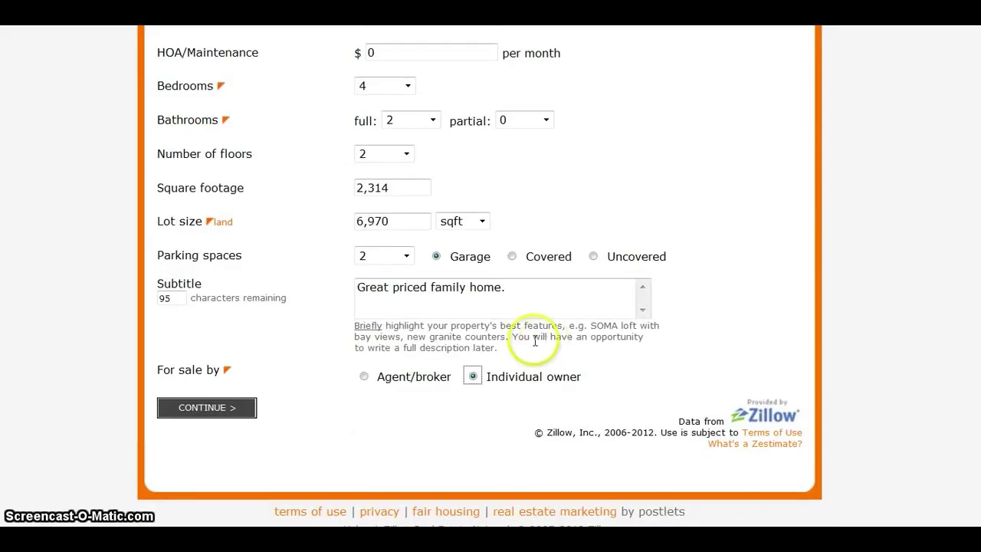
On the features step, tick Attic, Basement, Dining, Laundry, Living, Mud room, Pantry, Walk-in closet, Workshop
click(222, 412)
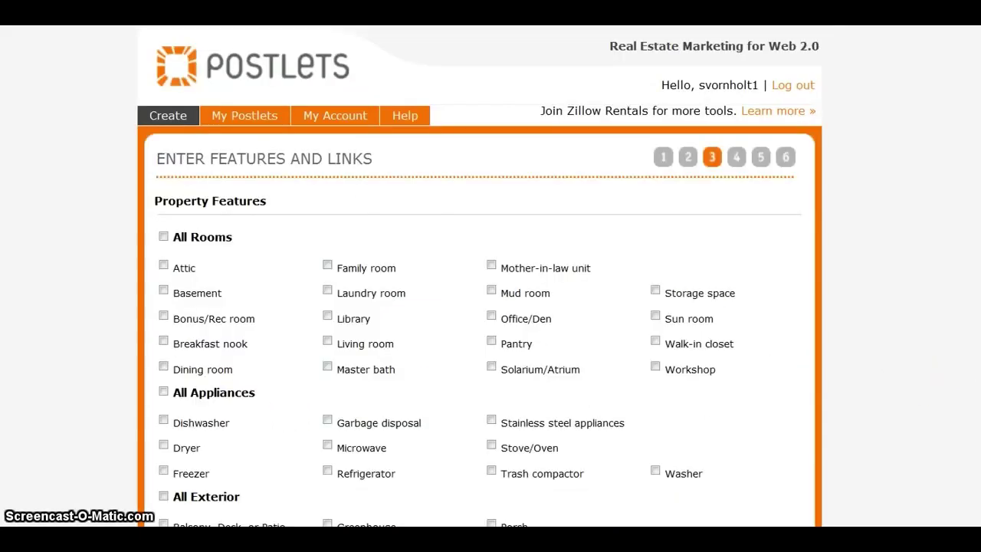
scroll(490, 275, down, 4)
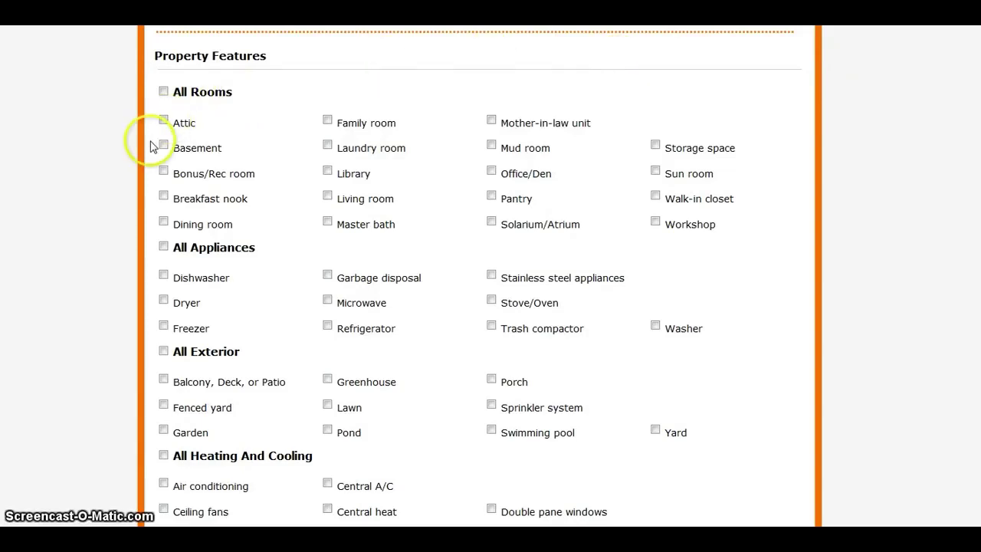
click(164, 120)
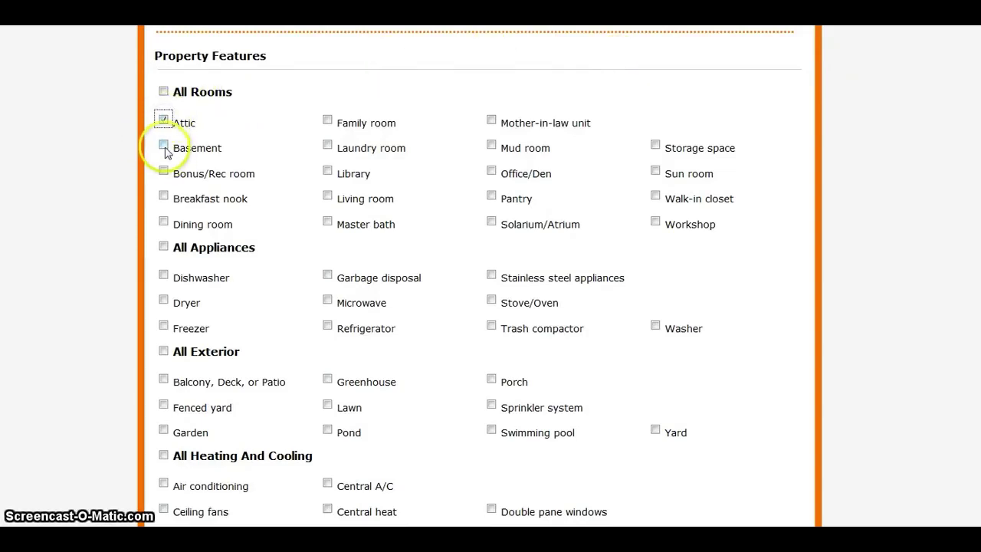
click(164, 146)
click(163, 221)
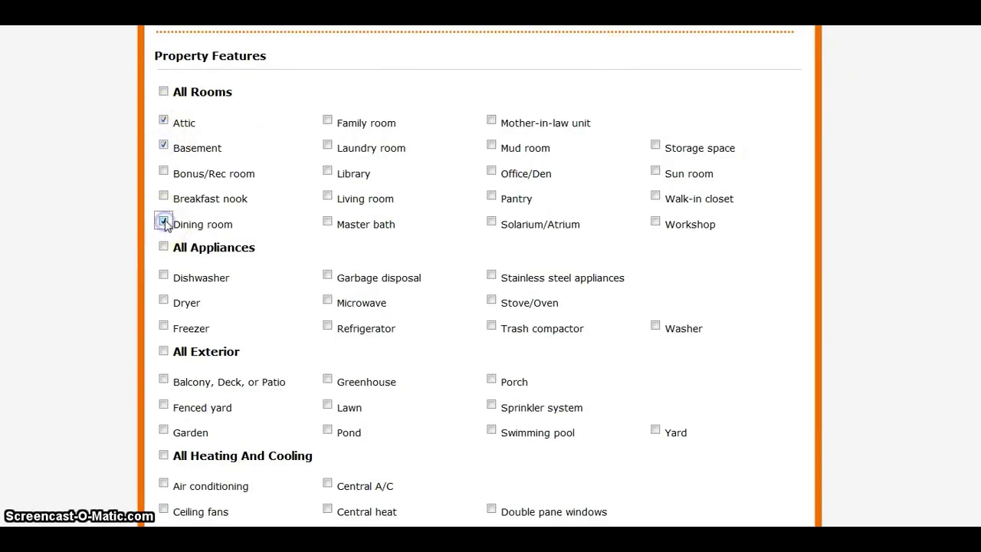
click(327, 145)
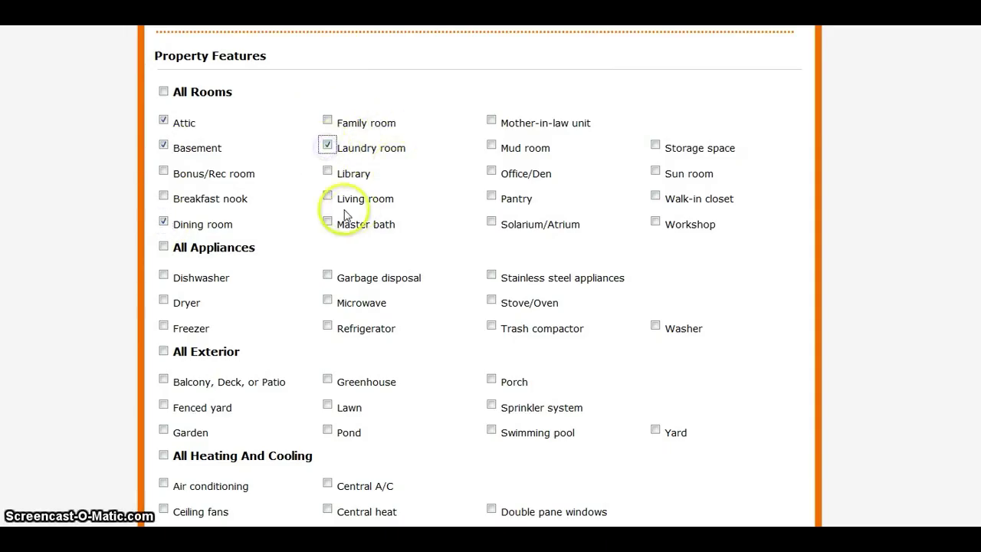
click(327, 196)
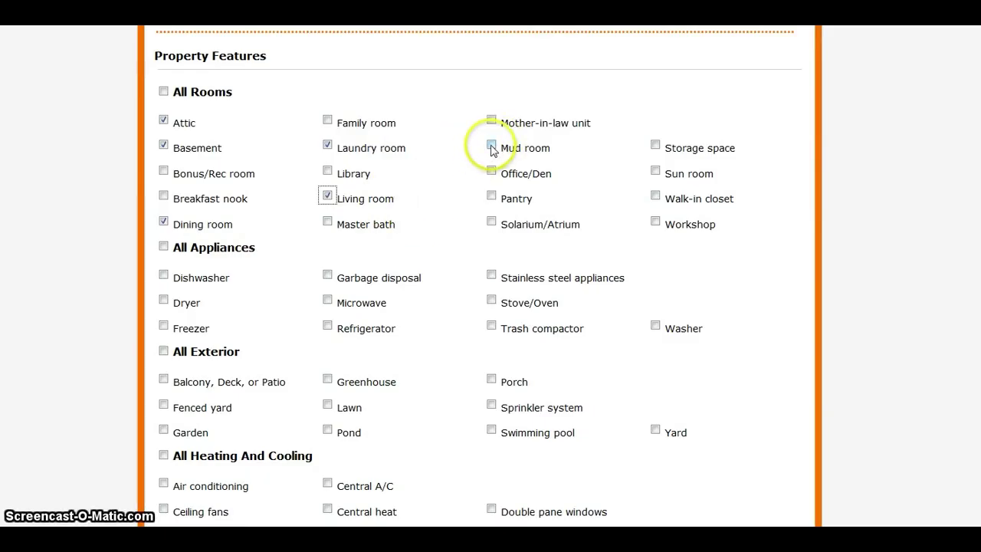
click(491, 146)
click(491, 197)
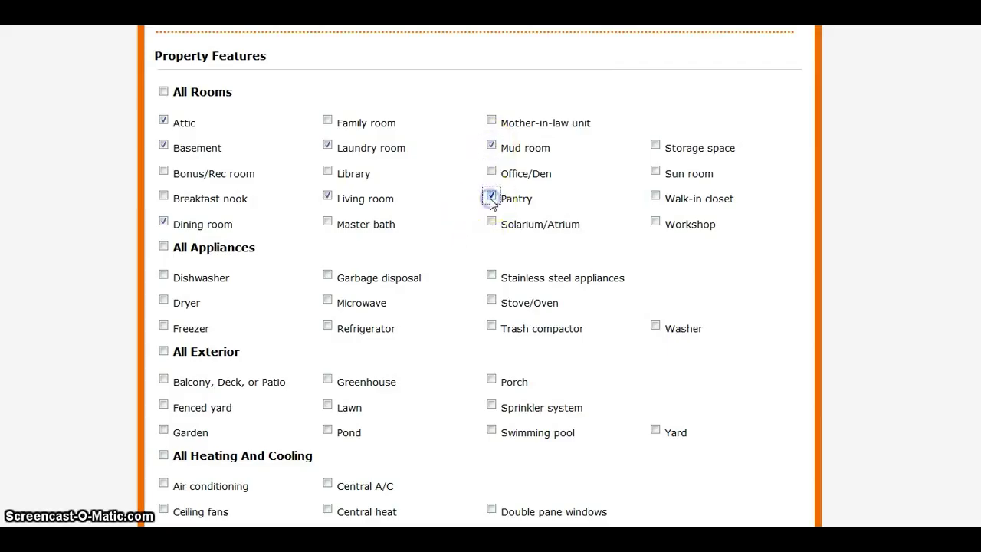
click(655, 198)
click(655, 222)
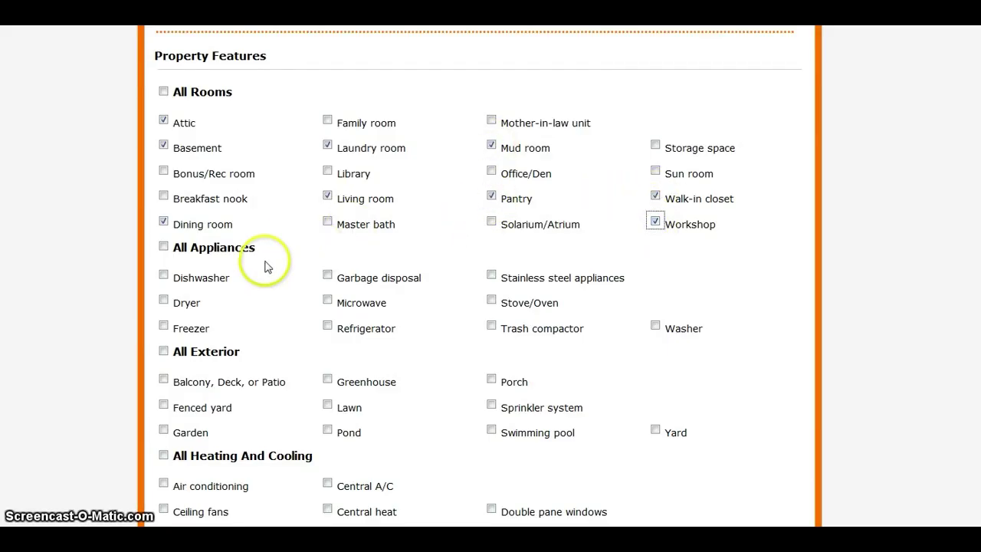
Tick Dishwasher, Microwave, Refrigerator and Stove/Oven as appliances
click(164, 275)
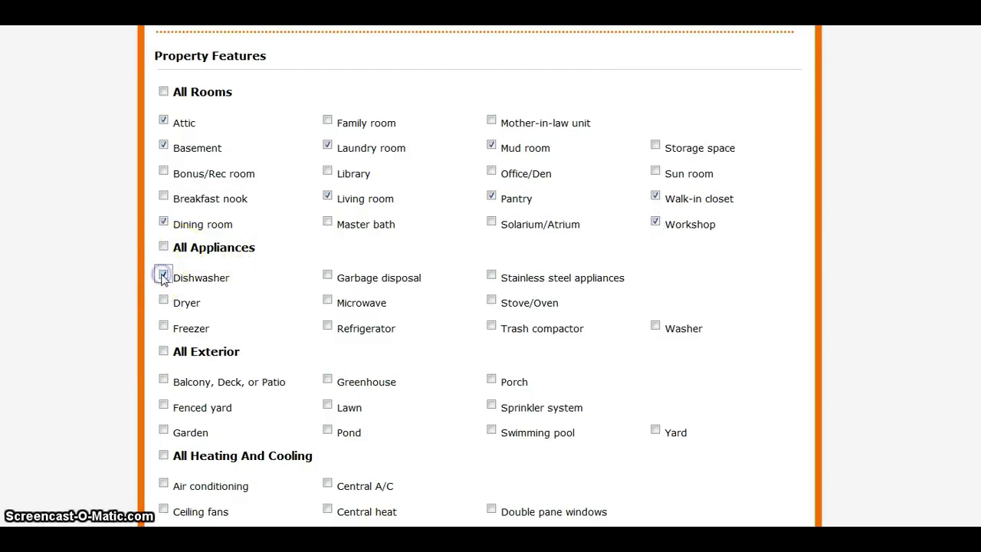
click(327, 300)
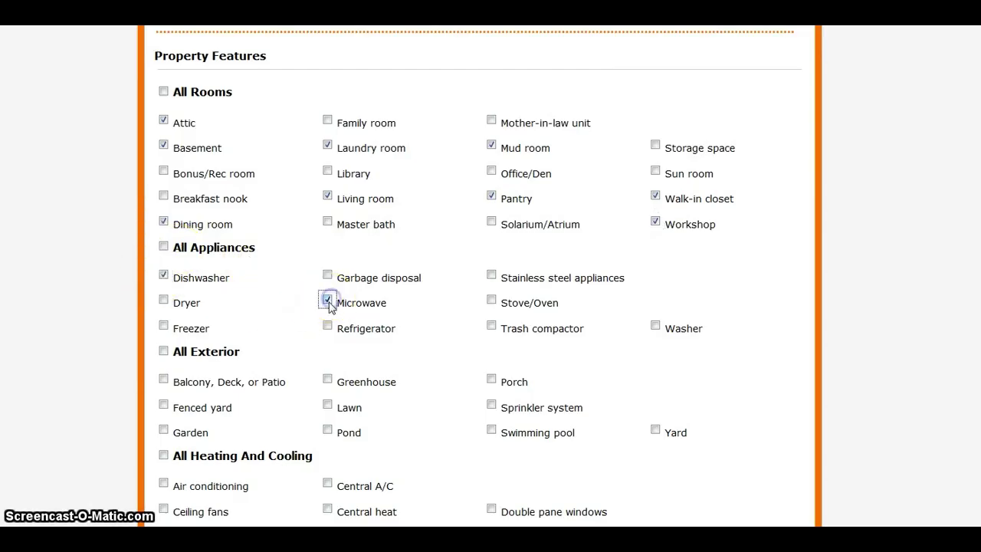
click(328, 326)
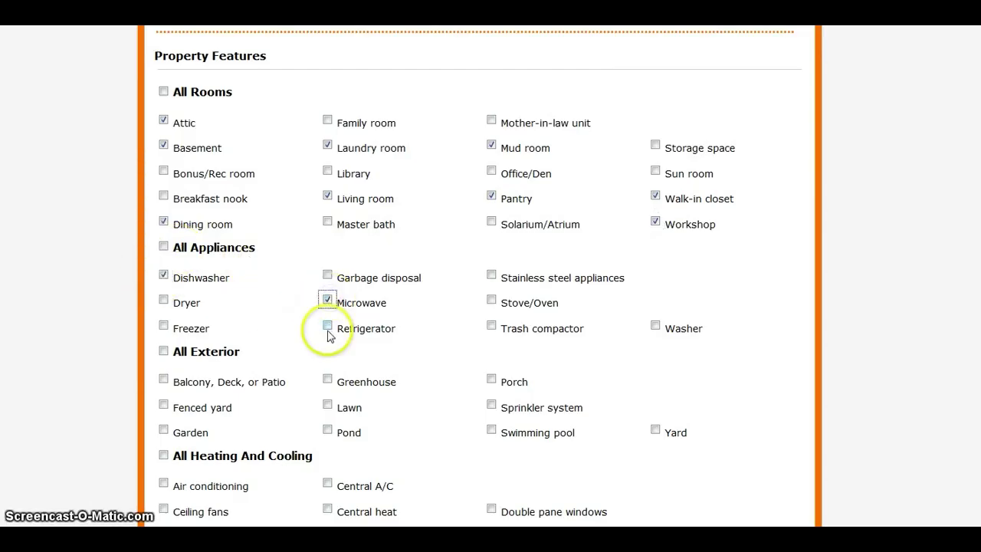
click(491, 299)
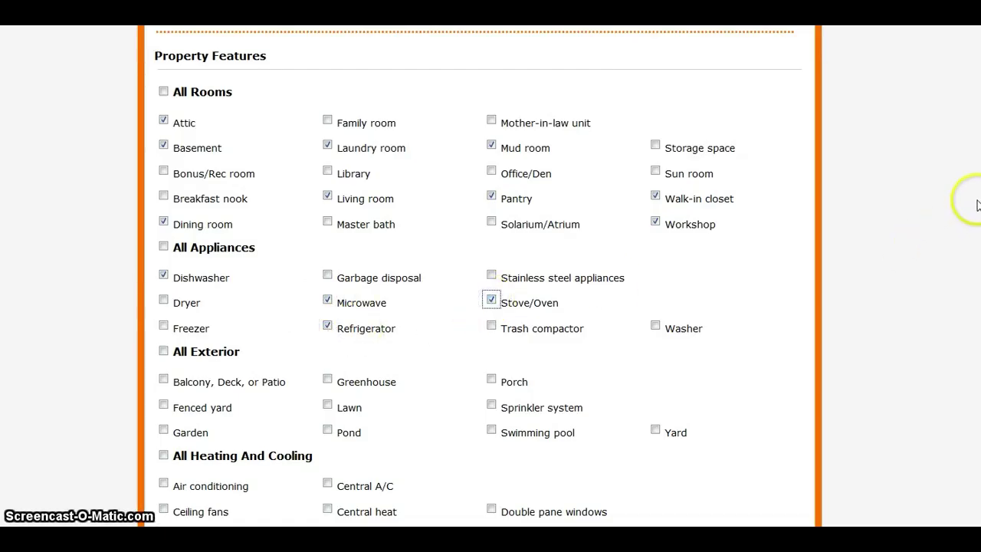
Tick Balcony/Deck/Patio, Fenced yard, Porch, Yard, Ceiling fans, Central A/C, Central heat, Cable-ready, High-speed internet
scroll(491, 276, down, 3)
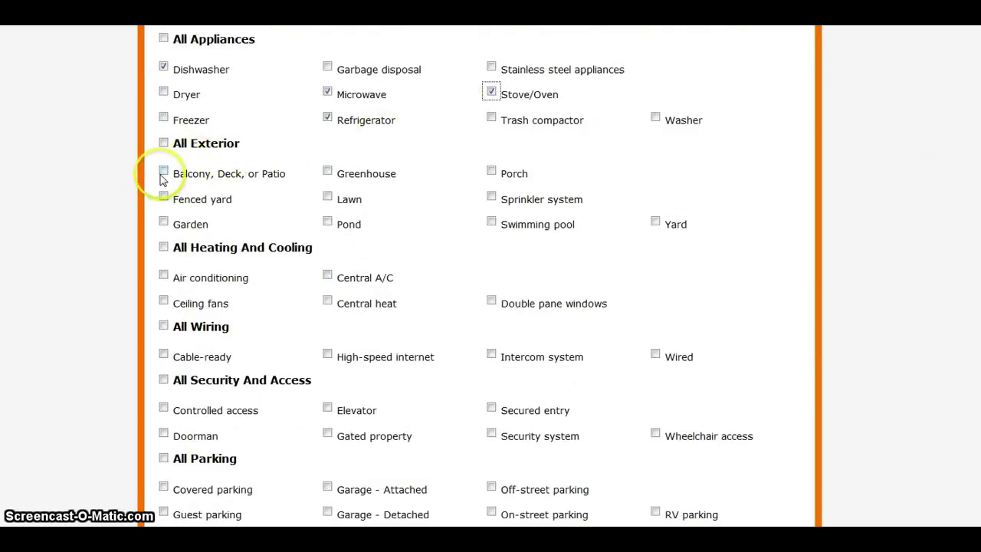
click(163, 171)
click(163, 196)
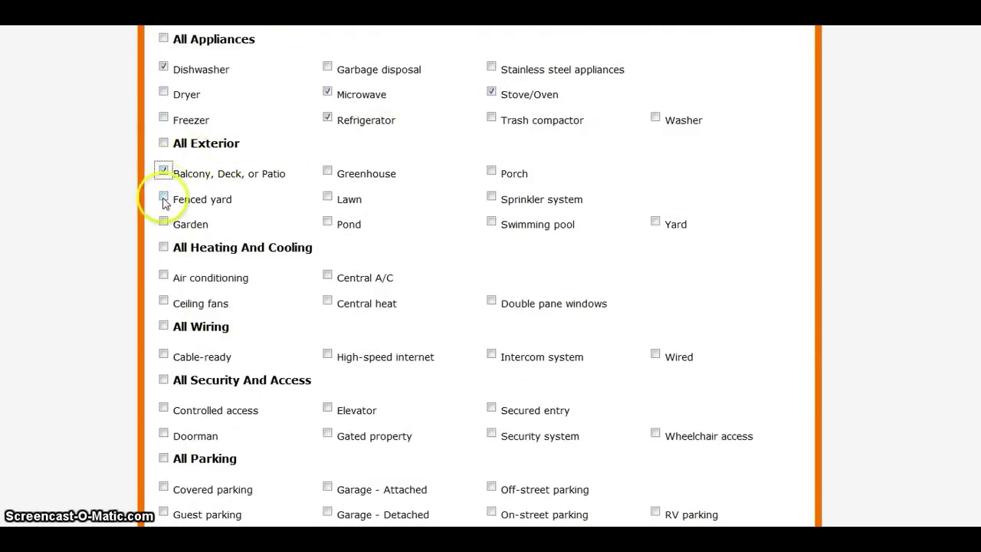
click(499, 175)
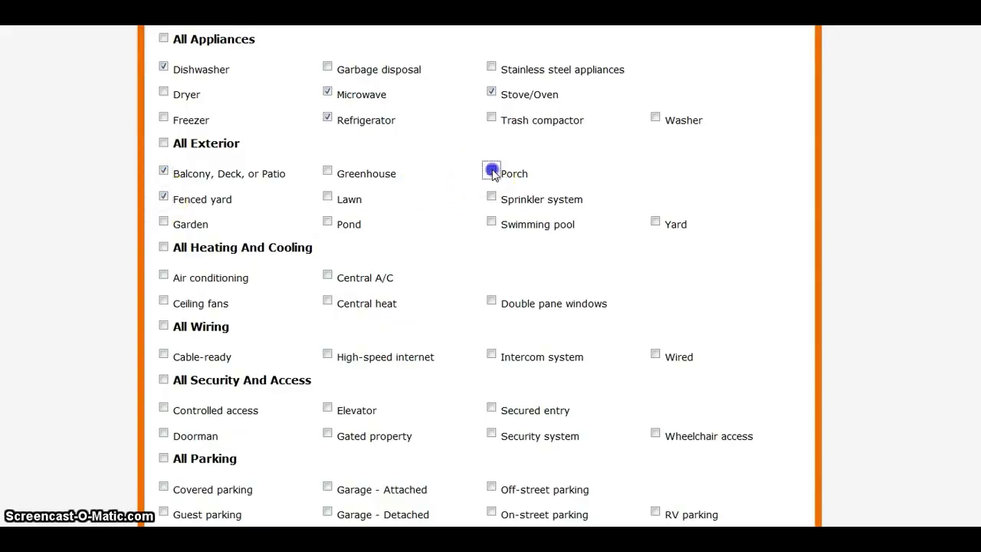
click(656, 224)
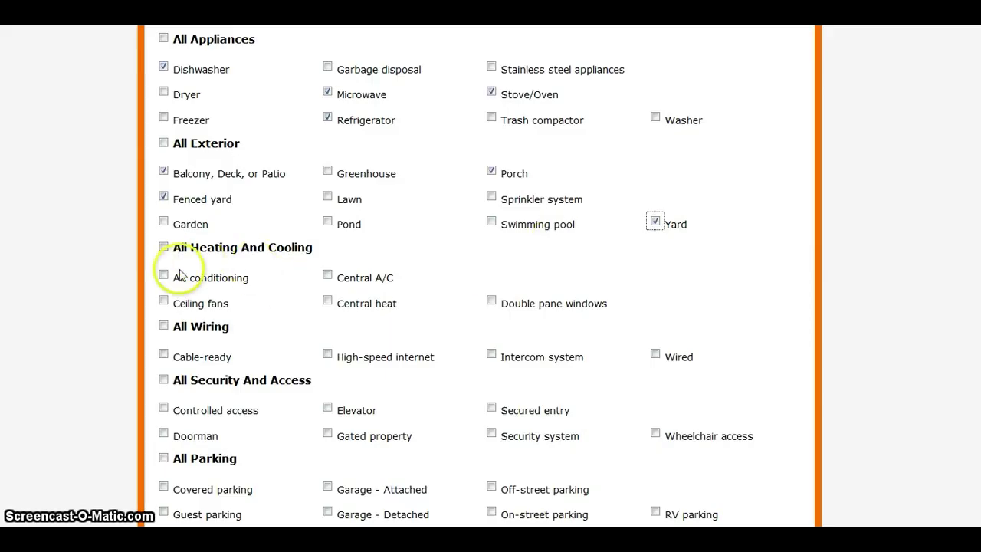
click(164, 302)
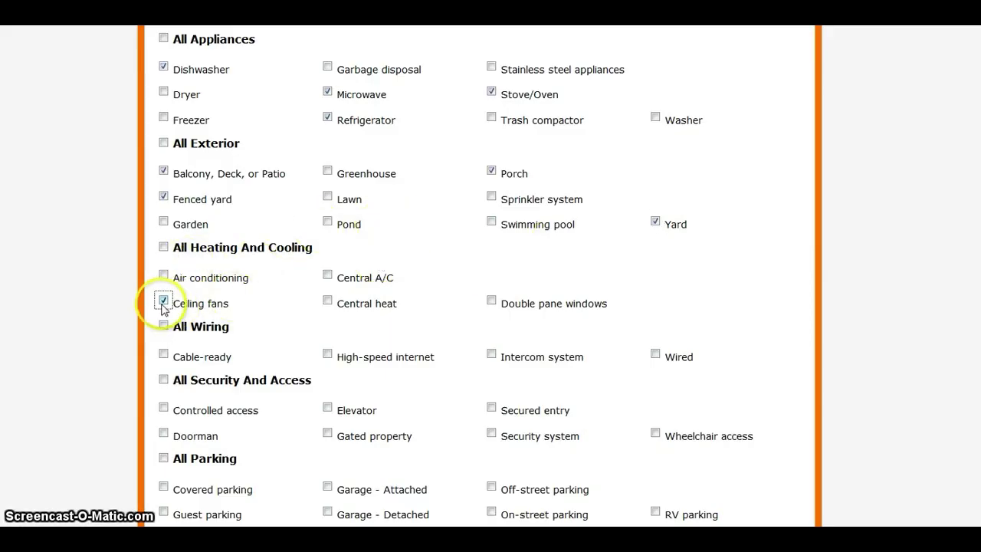
click(327, 274)
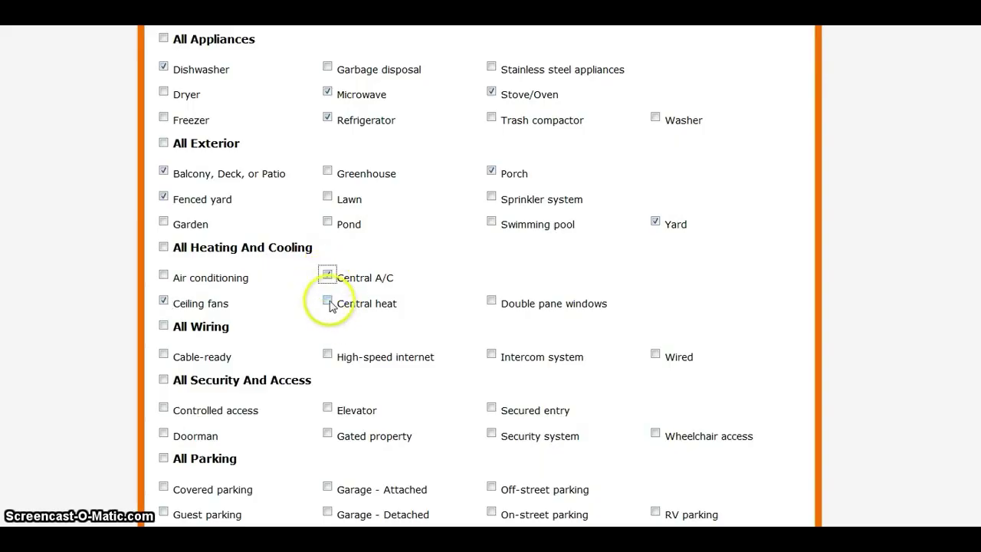
click(328, 302)
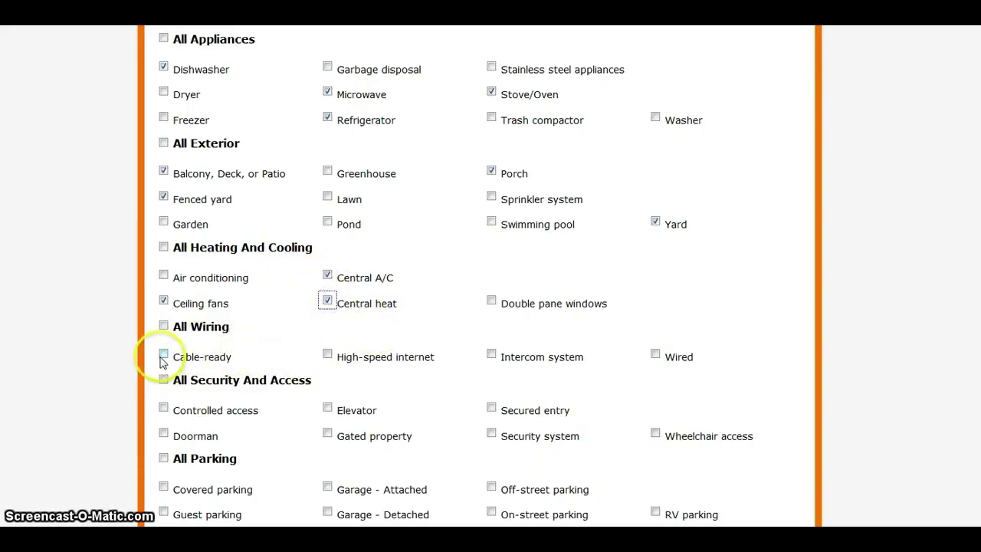
click(162, 356)
click(328, 355)
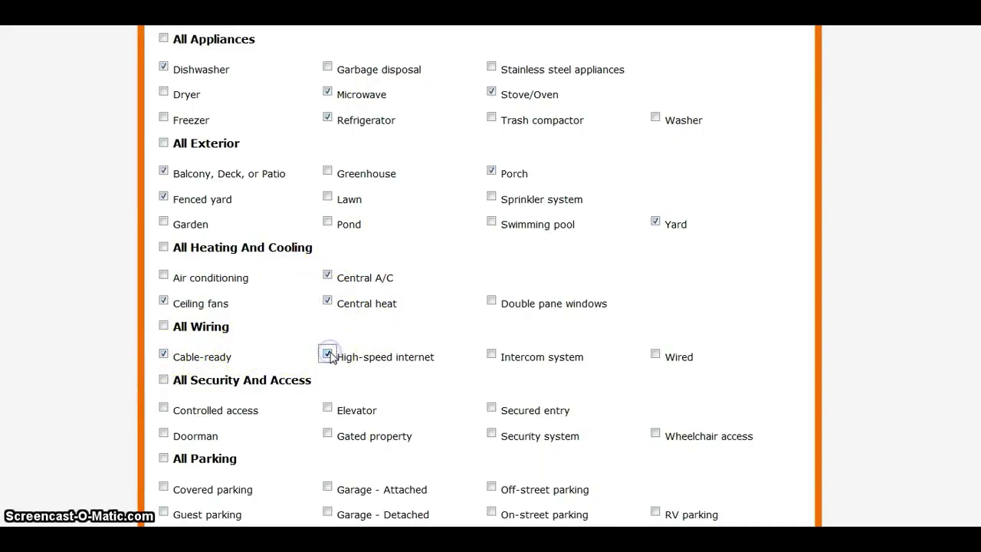
Tick Garage - Detached, Fireplace, Granite countertop, Hardwood floor and Tile floor
scroll(479, 276, down, 3)
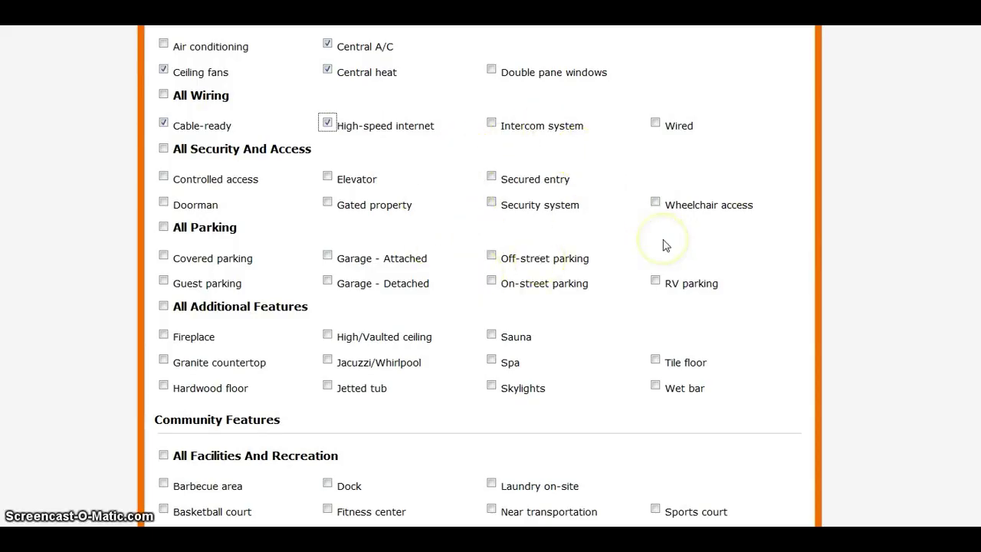
click(328, 281)
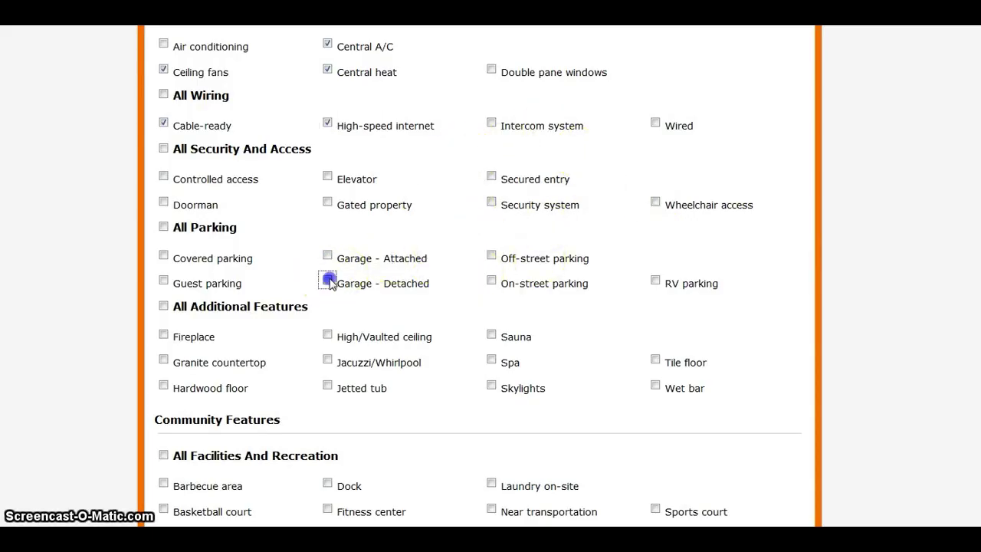
click(163, 335)
click(164, 360)
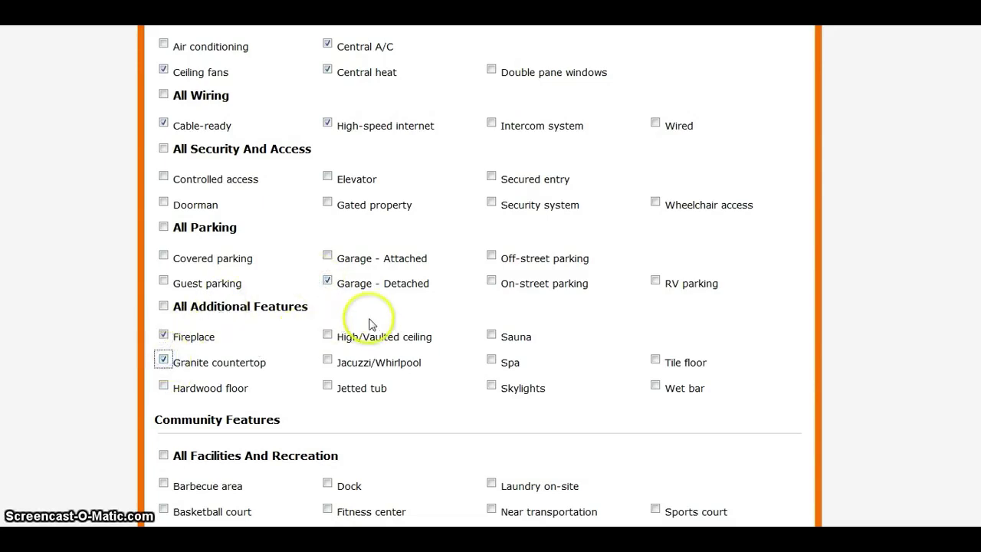
click(163, 386)
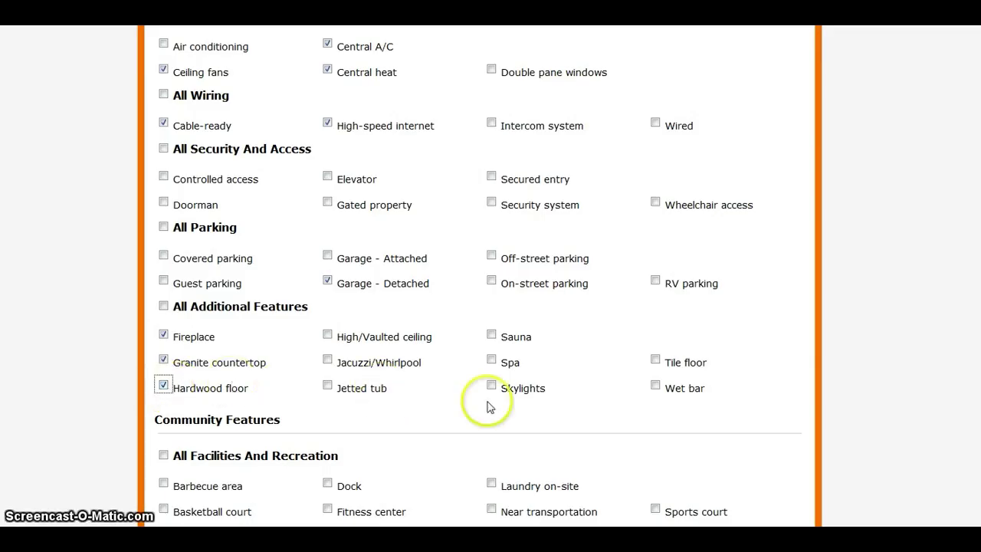
click(654, 359)
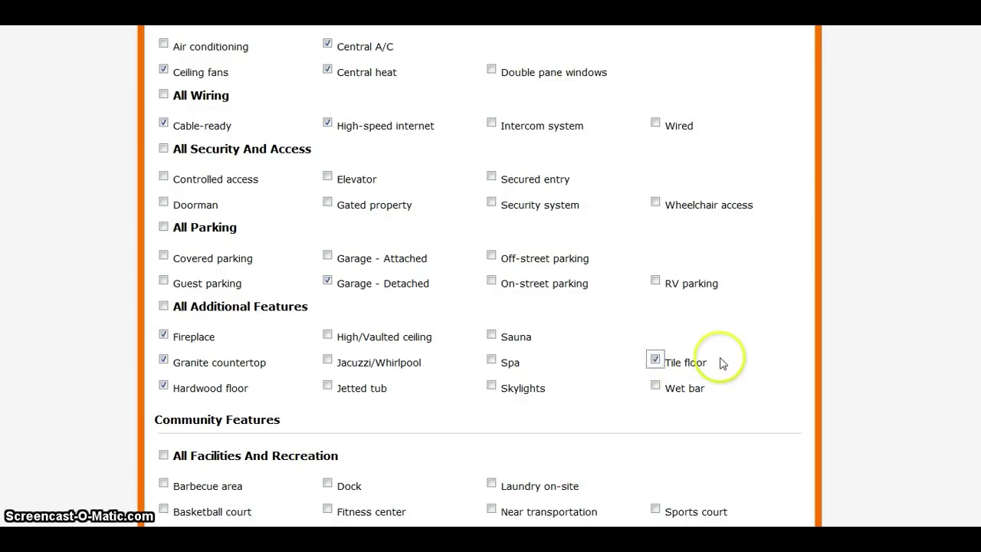
scroll(478, 278, down, 5)
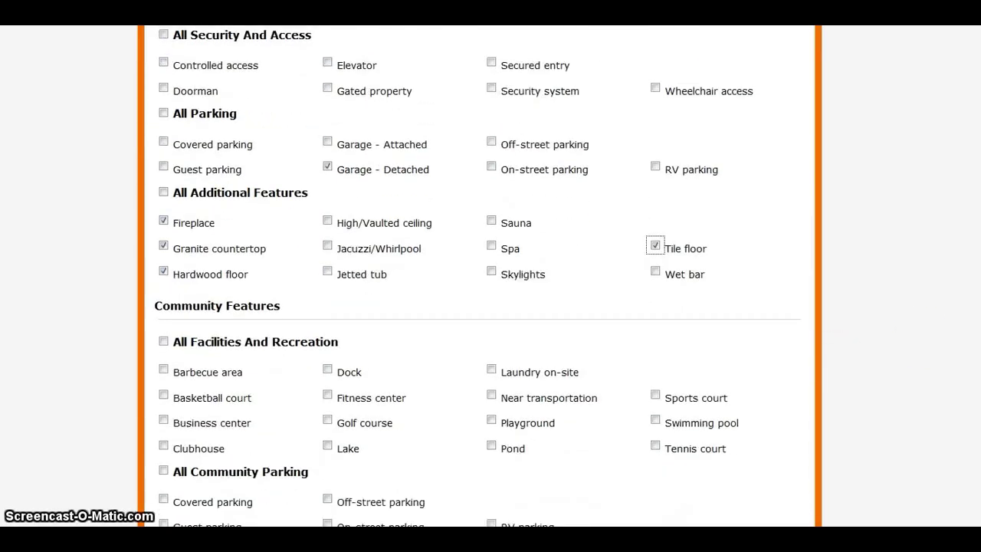
scroll(478, 276, down, 1)
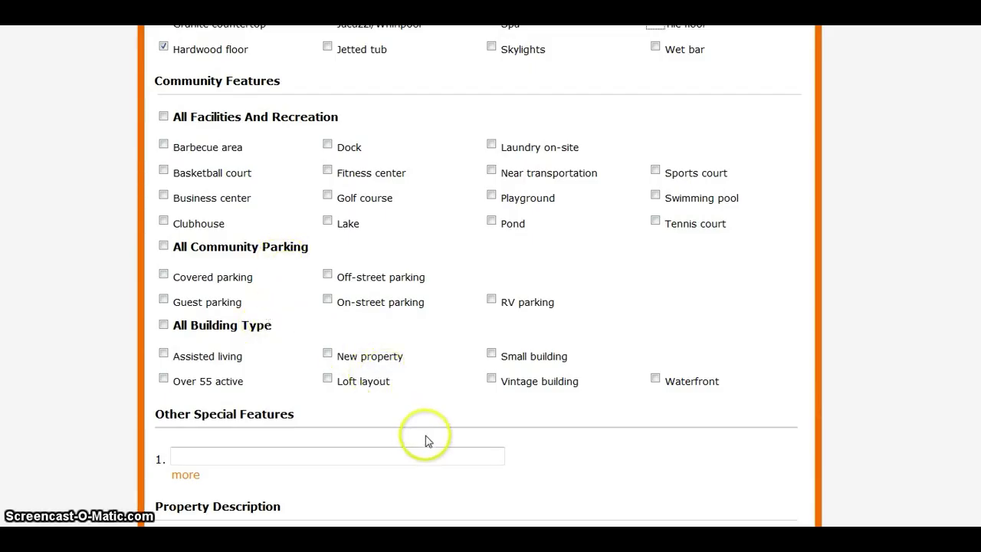
Enter a highlight line in the other special features field
click(276, 456)
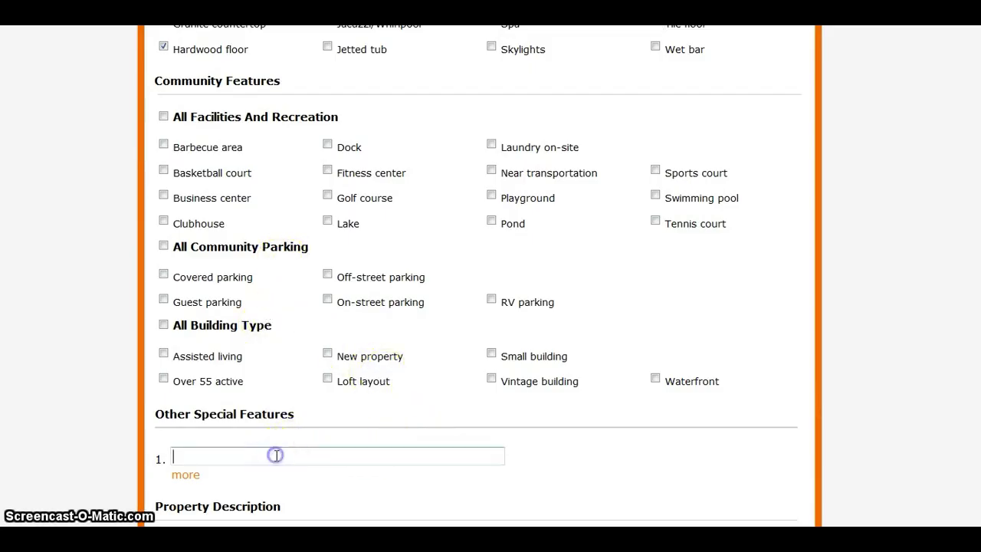
text(*)
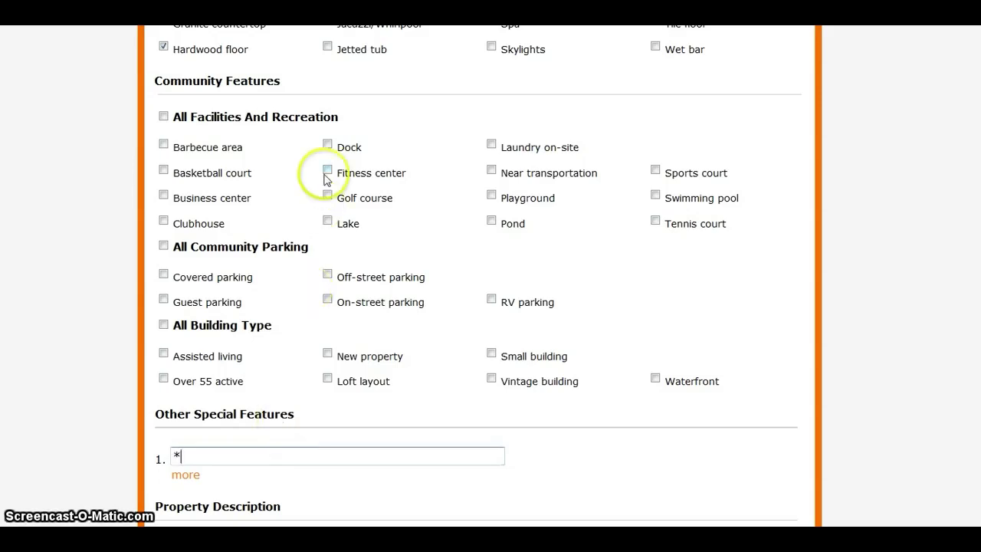
text(*****)
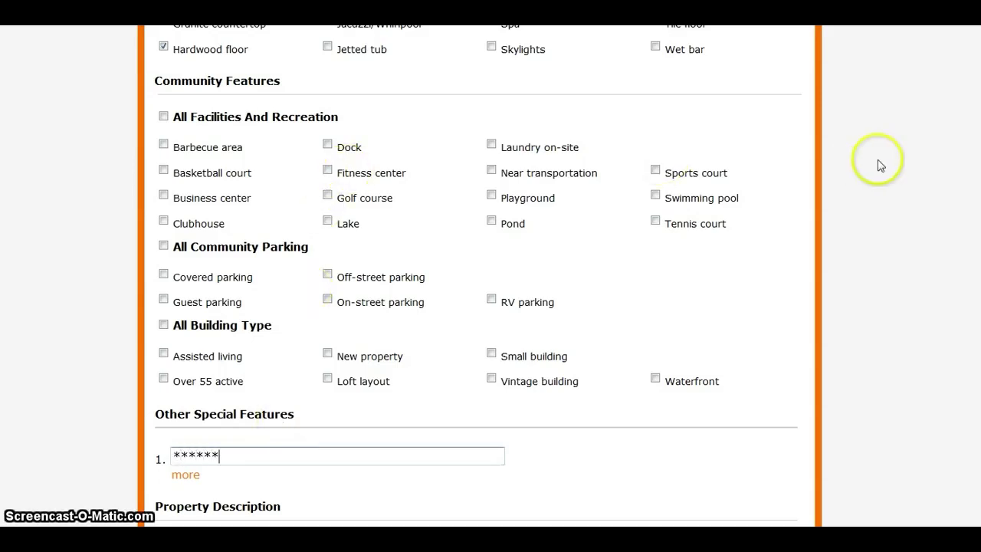
scroll(479, 275, down, 3)
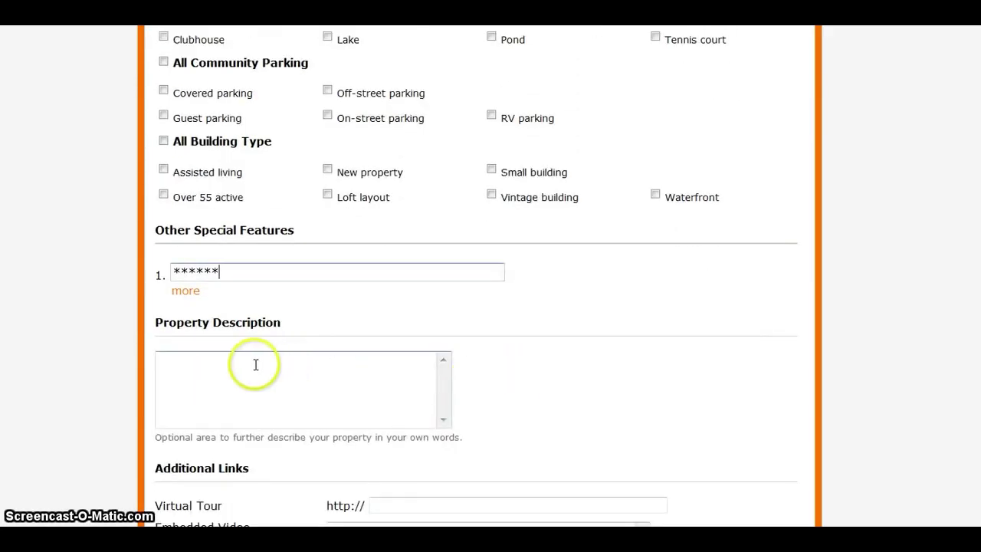
Write a short property description, leaving the additional property info empty
click(253, 361)
text(**)
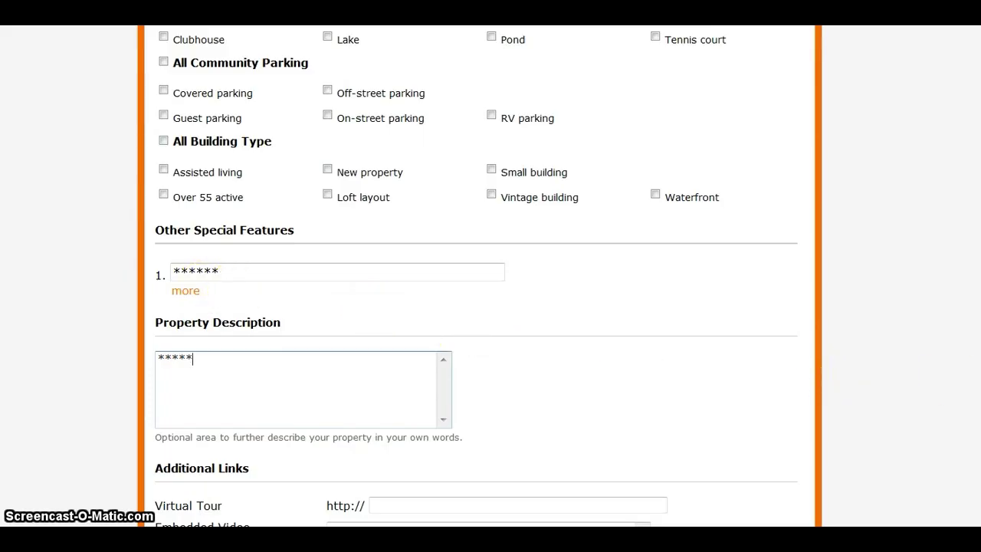
scroll(479, 276, down, 3)
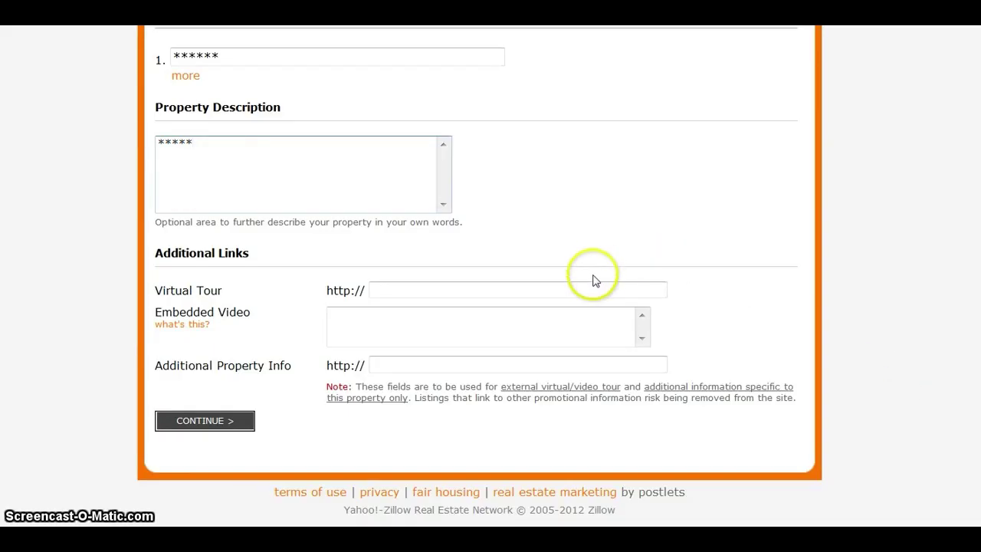
click(580, 366)
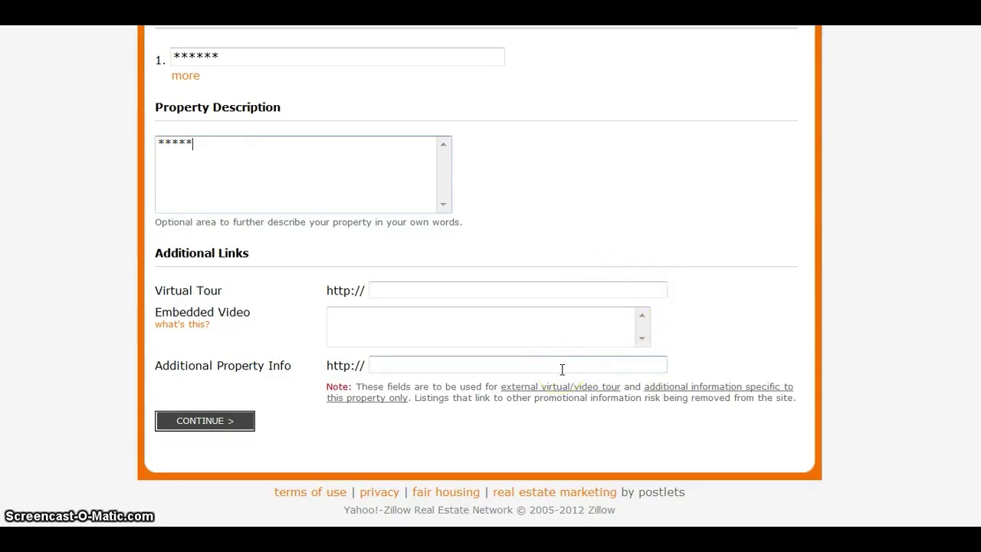
click(563, 367)
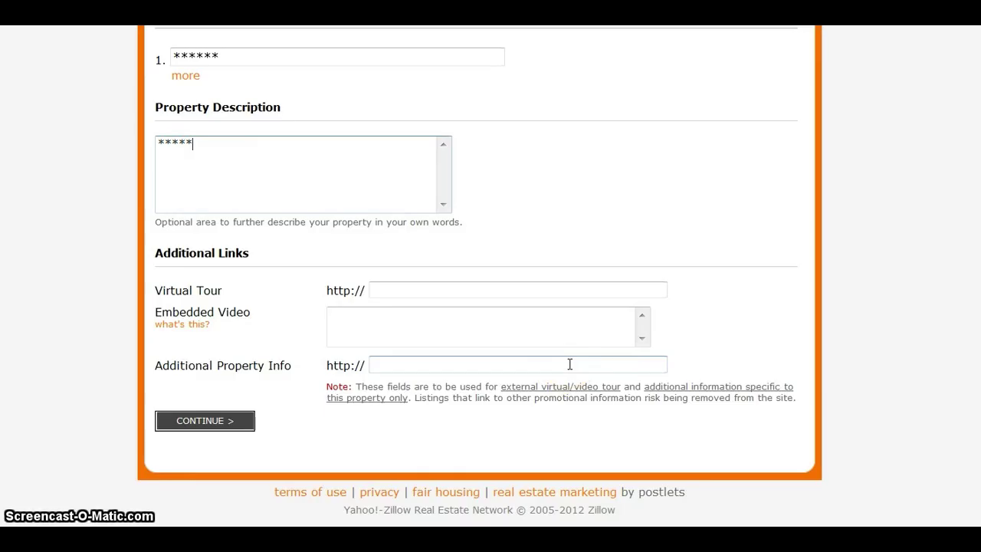
click(545, 366)
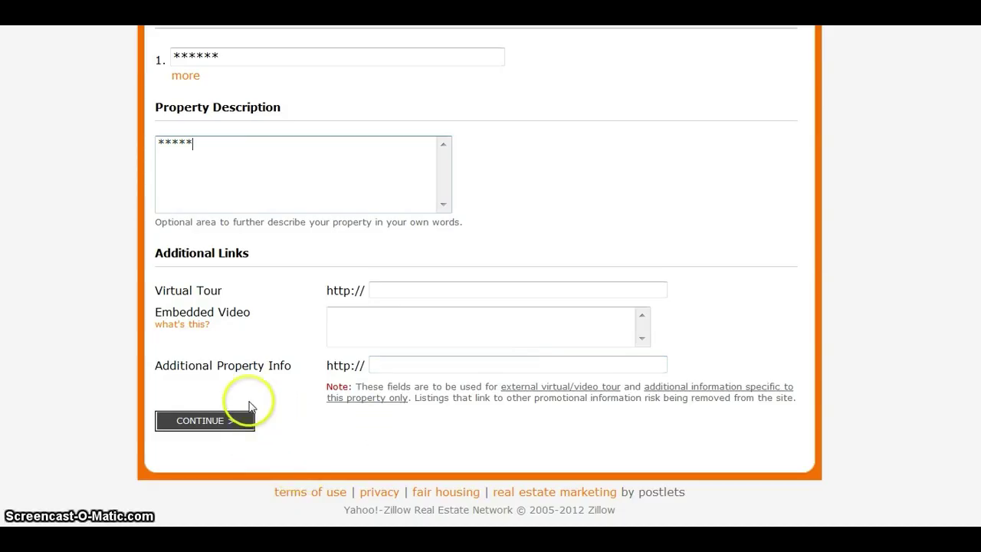
Continue from the features step to the Upload Photos step
click(230, 426)
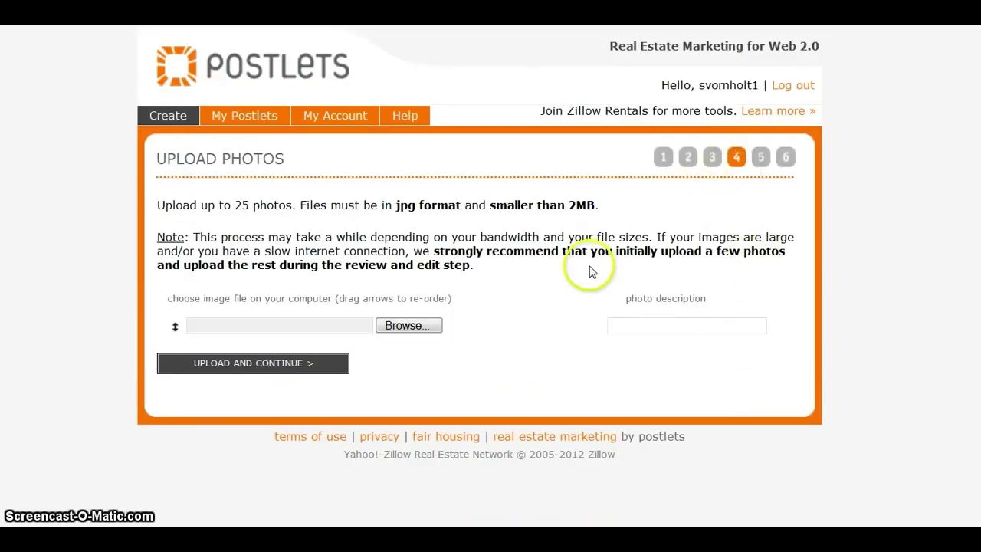
click(524, 324)
click(274, 212)
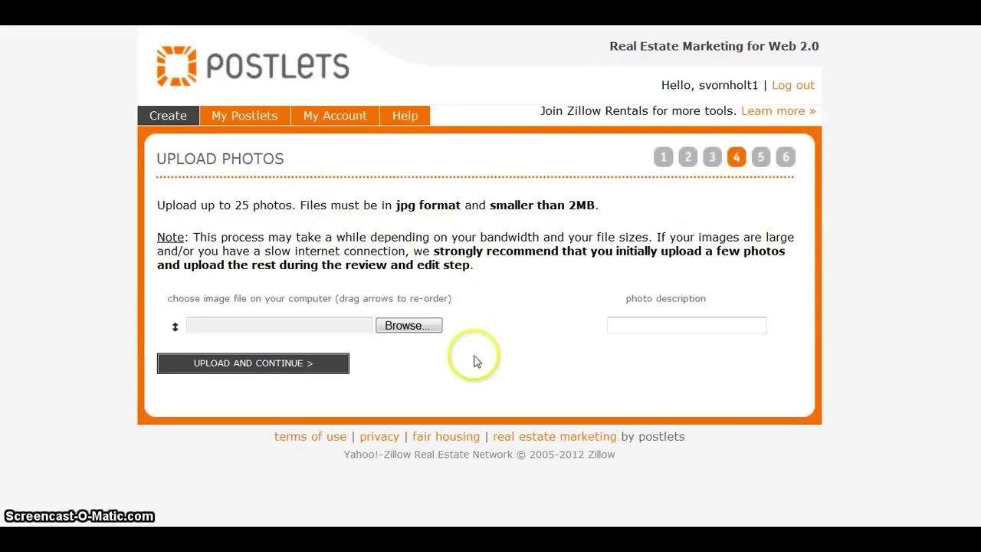
Choose the 140376587 partial house photo, describe it as 'Front of house', and upload it
click(408, 326)
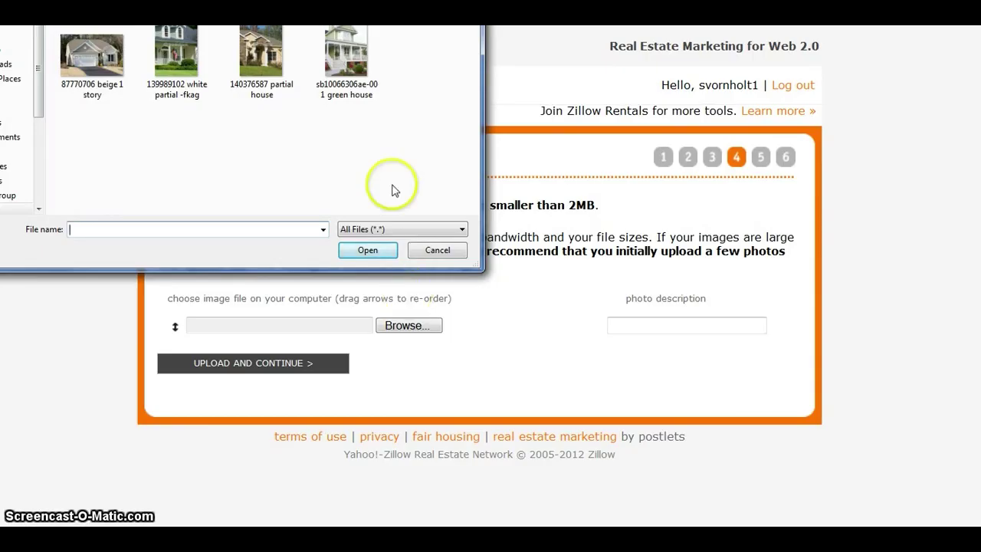
double_click(254, 59)
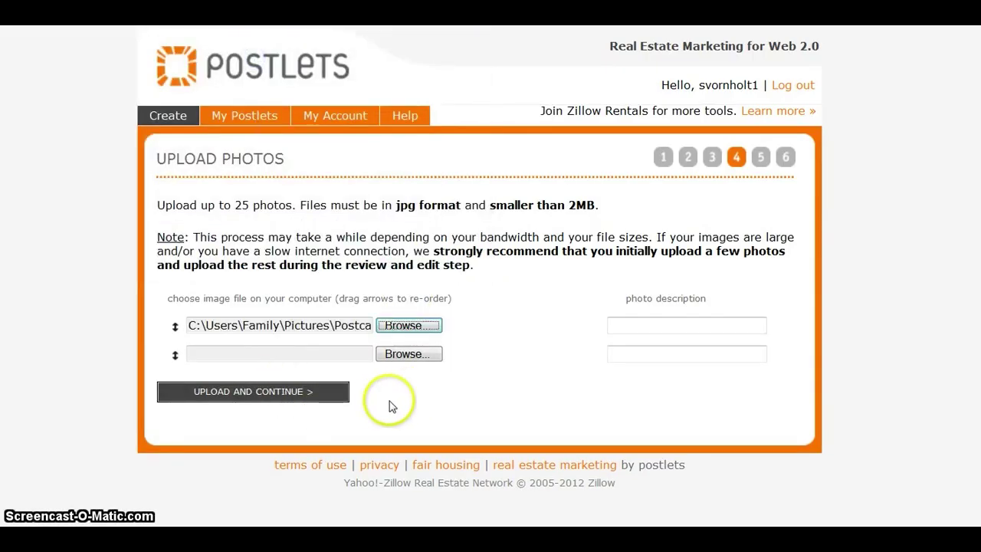
click(646, 330)
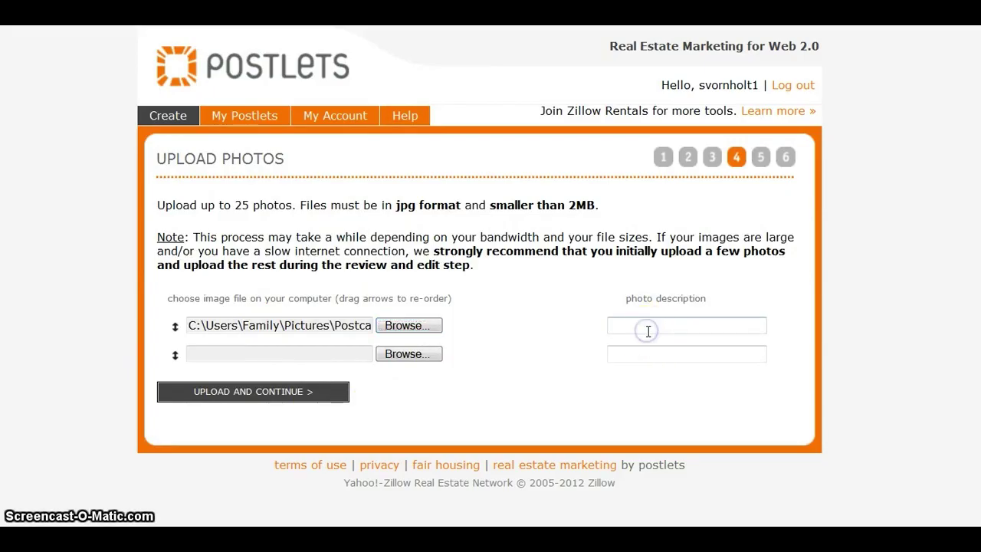
text(Front)
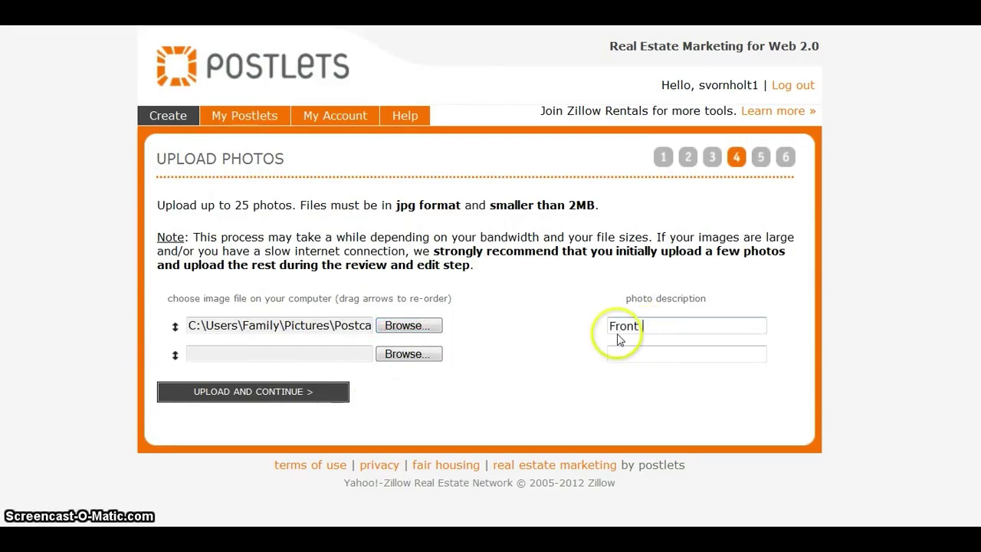
text( of house)
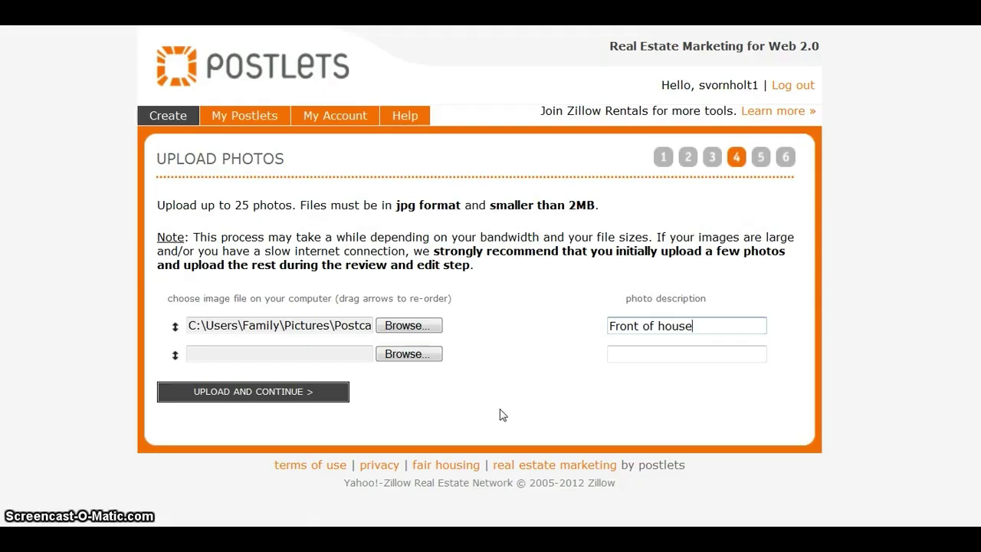
click(295, 394)
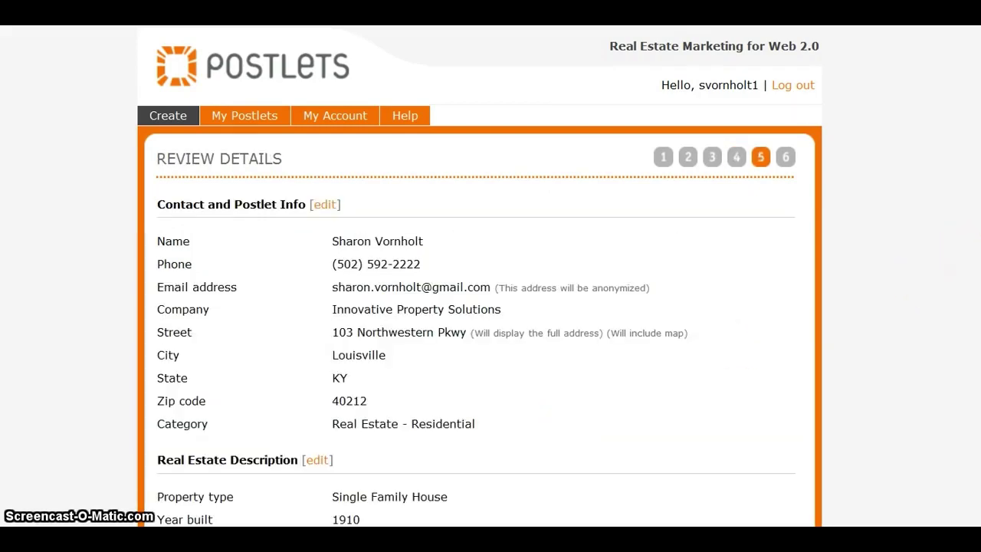
Scroll through the Review Details sections and photo, then publish the listing
scroll(479, 306, down, 3)
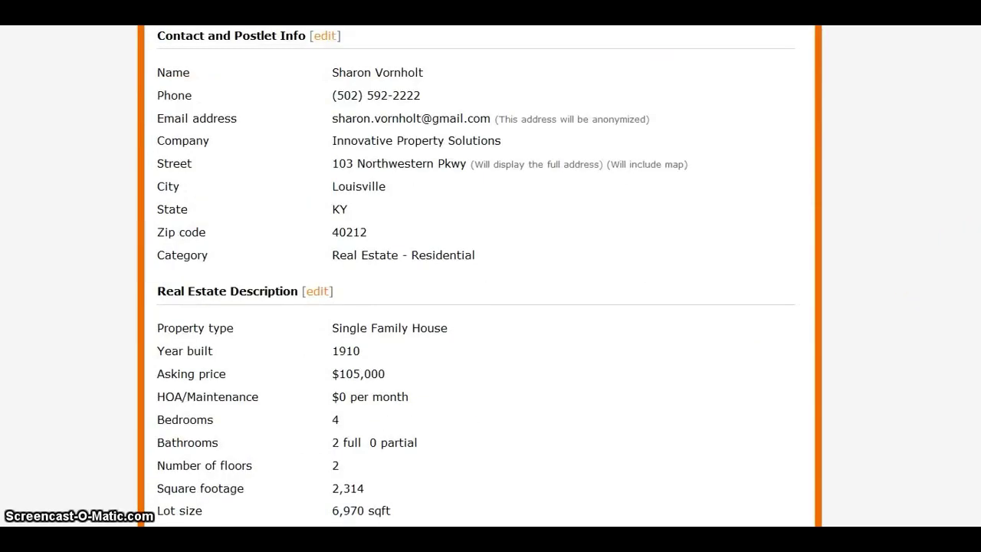
scroll(479, 306, up, 1)
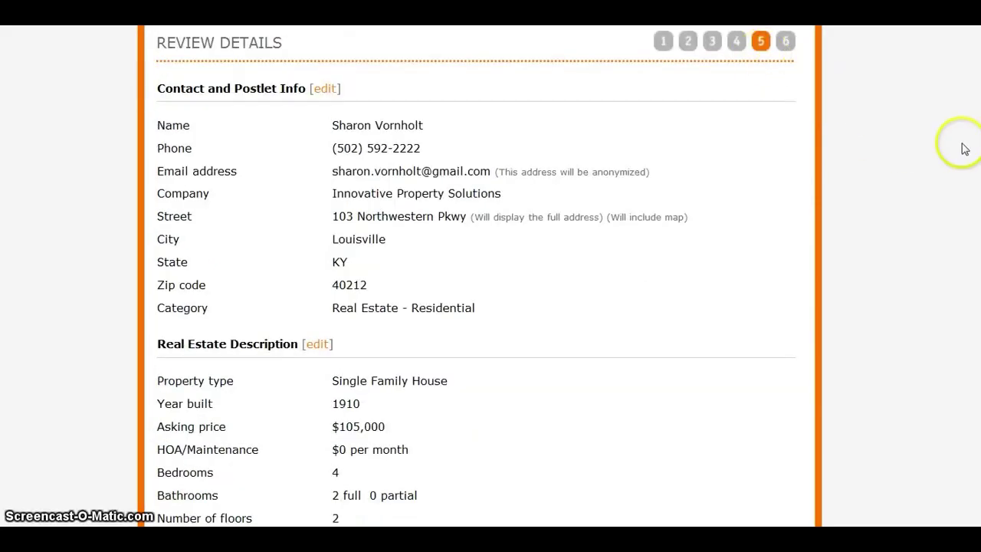
scroll(476, 275, down, 1)
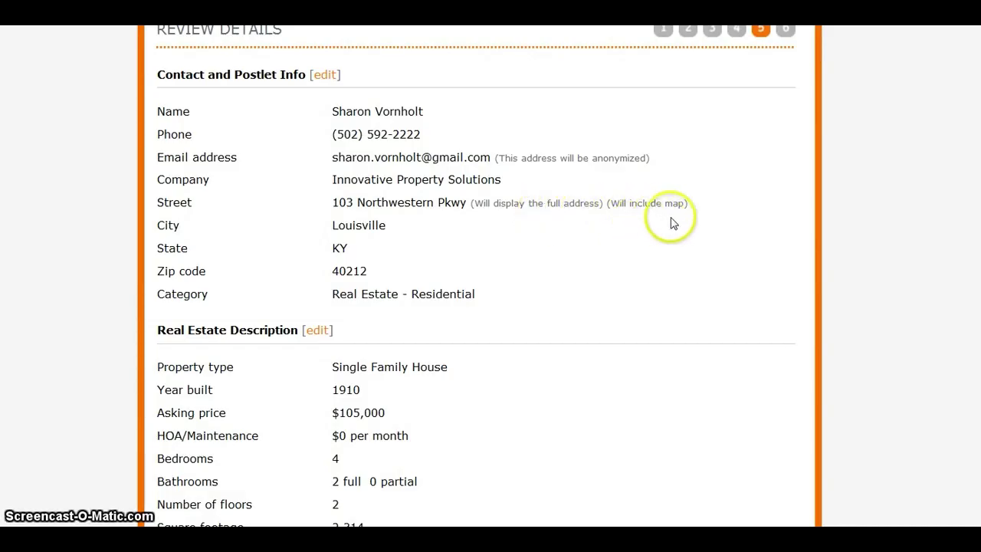
scroll(475, 276, down, 3)
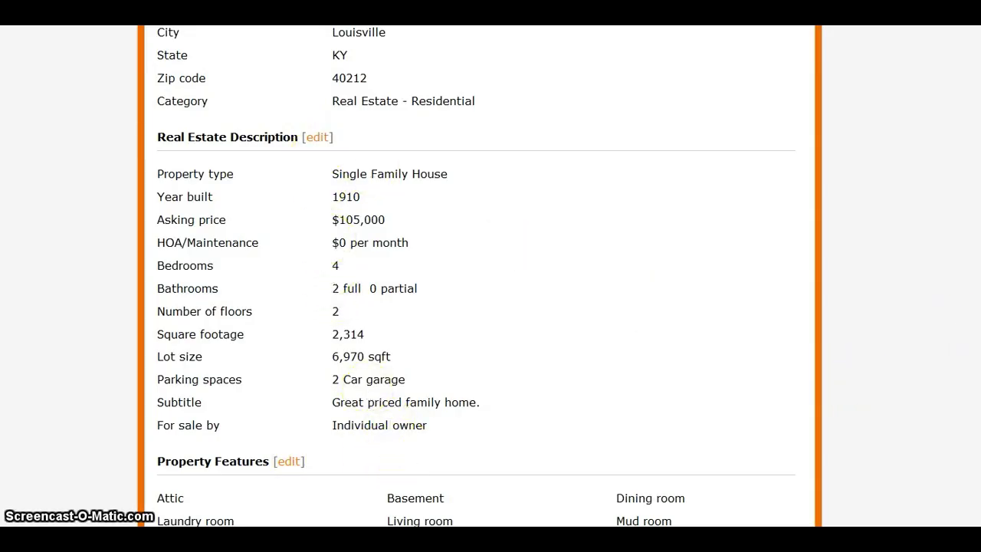
scroll(477, 275, down, 5)
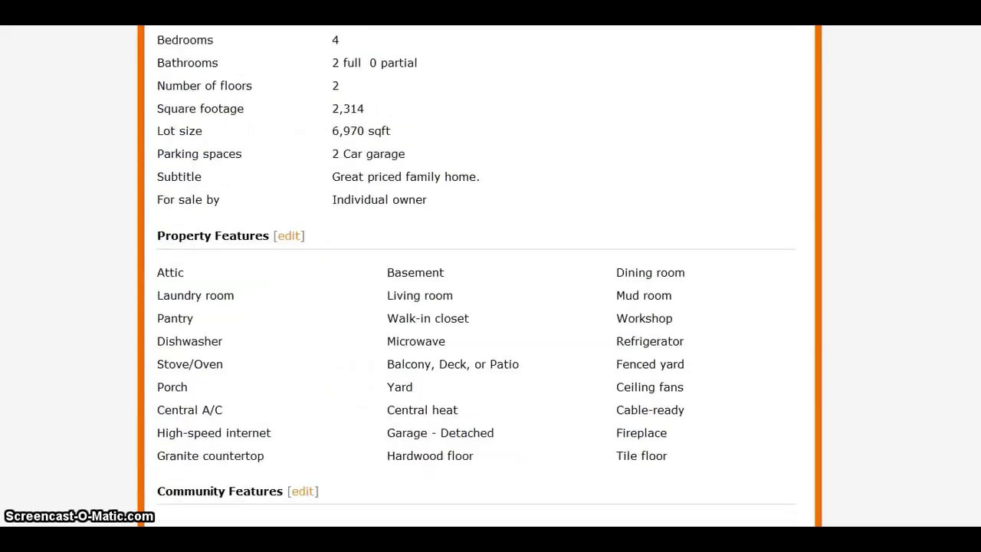
scroll(476, 265, down, 2)
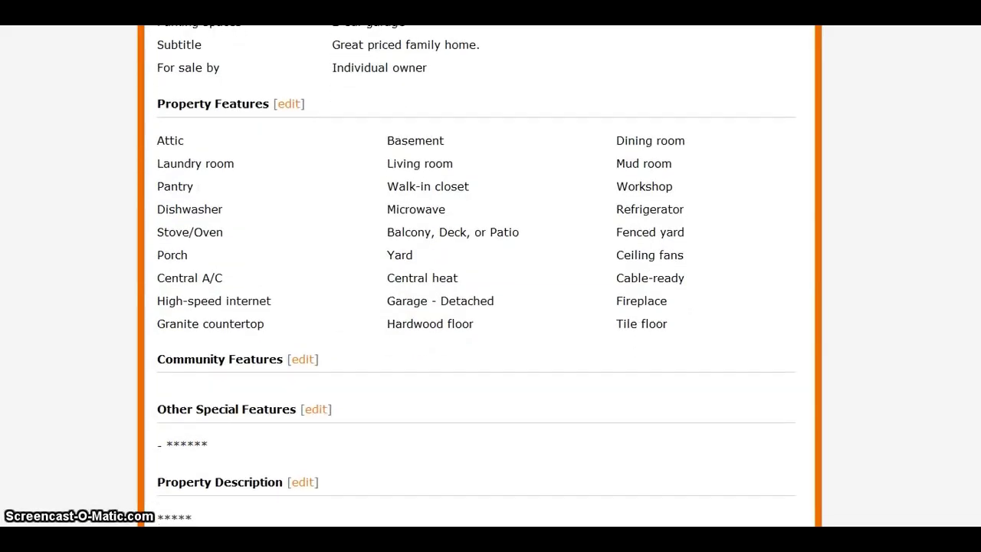
scroll(476, 265, down, 2)
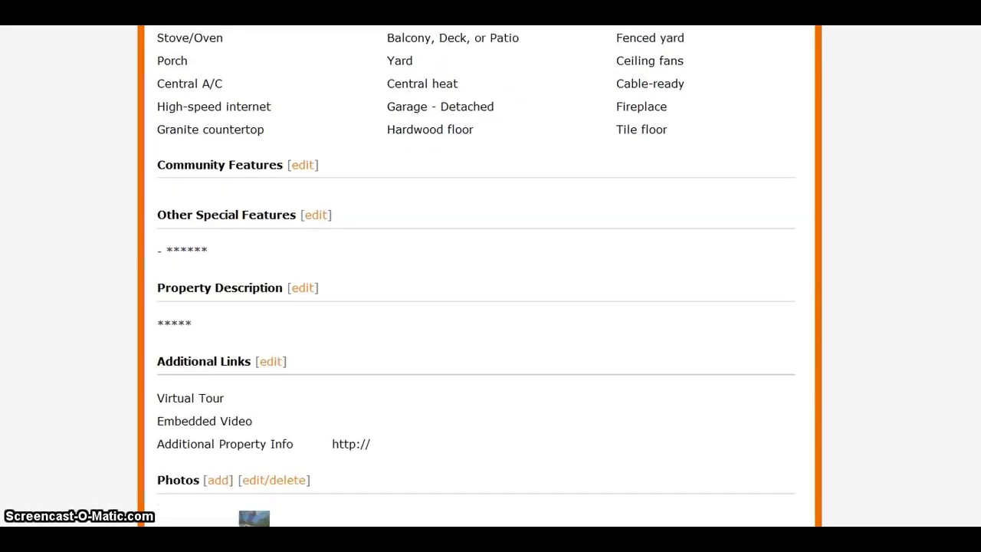
scroll(477, 275, down, 1)
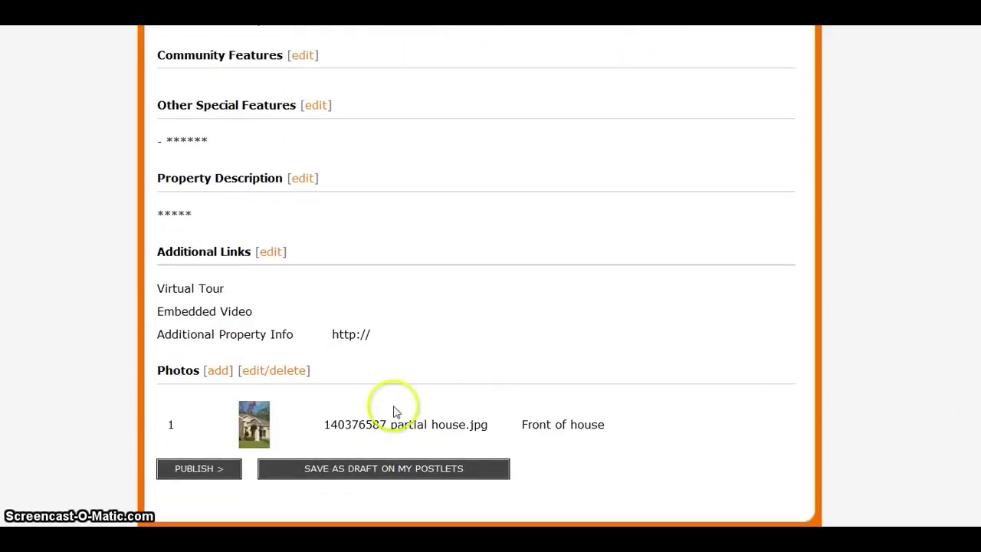
click(220, 470)
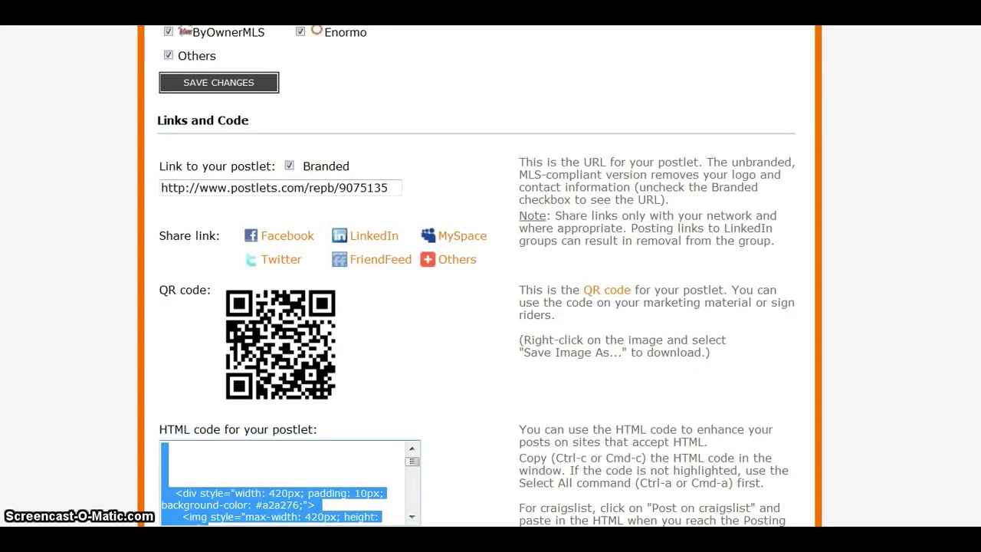
Check the listing shows Status Active, Sonoma theme, and syndication to Zillow/Yahoo!, Oodle, HotPads, Backpage
scroll(475, 275, up, 3)
scroll(475, 276, up, 3)
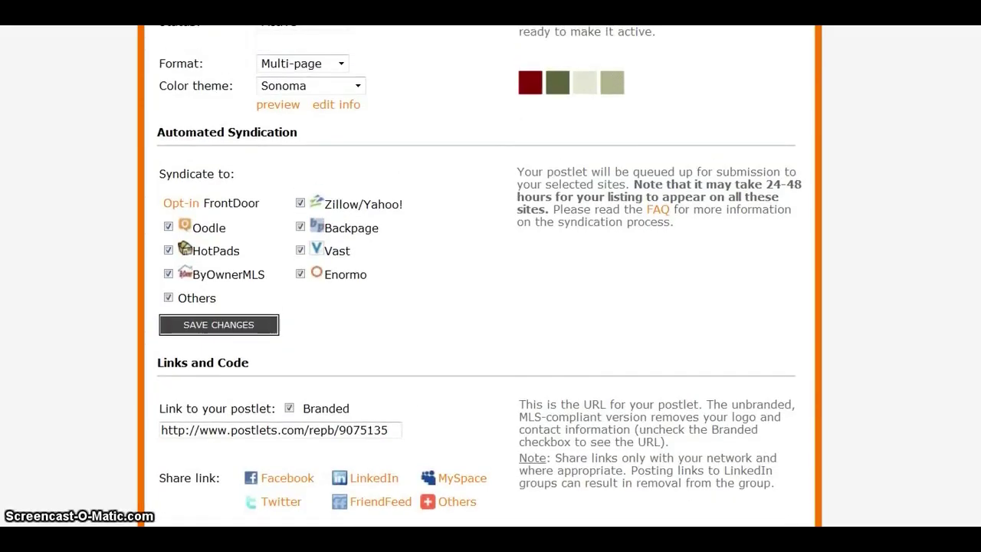
scroll(475, 275, up, 1)
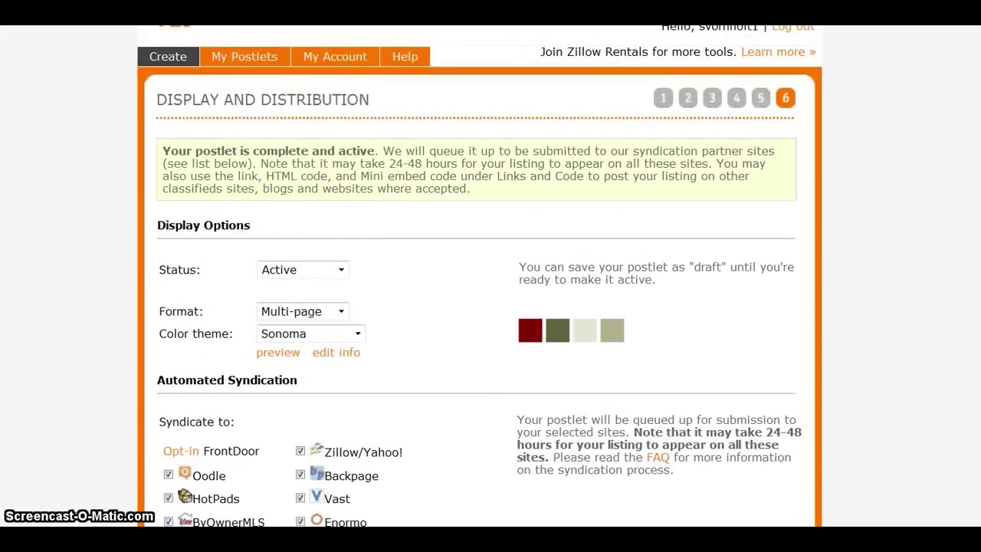
scroll(476, 276, down, 2)
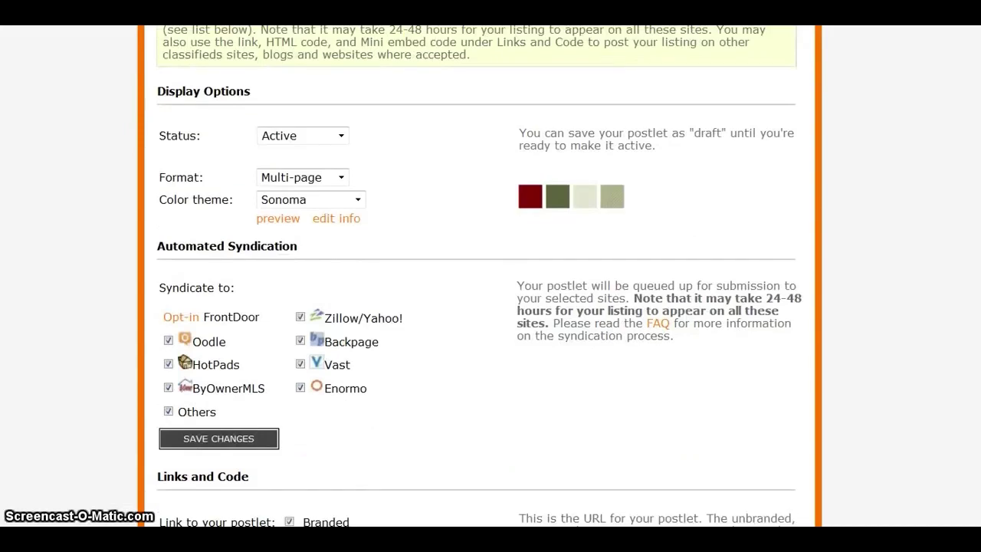
scroll(475, 276, up, 1)
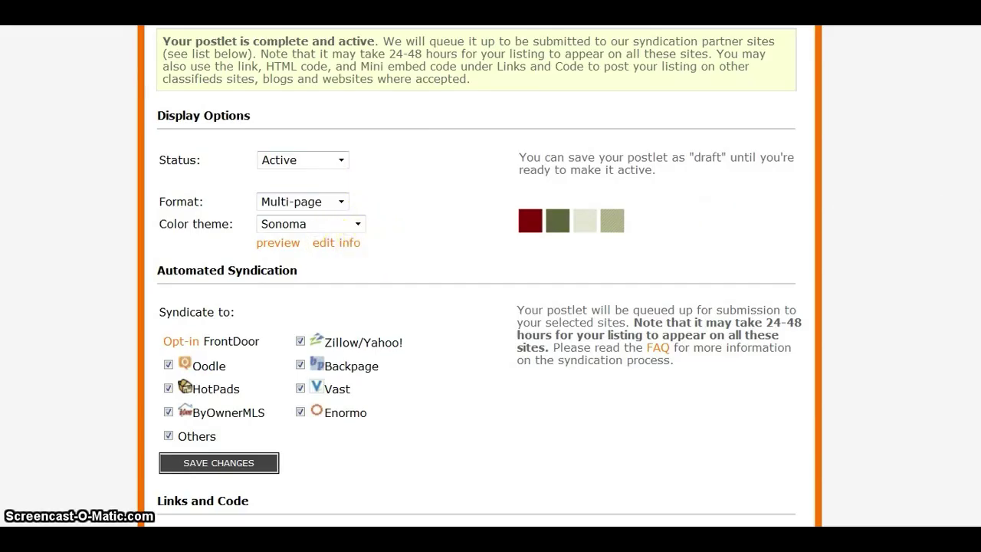
scroll(479, 276, down, 3)
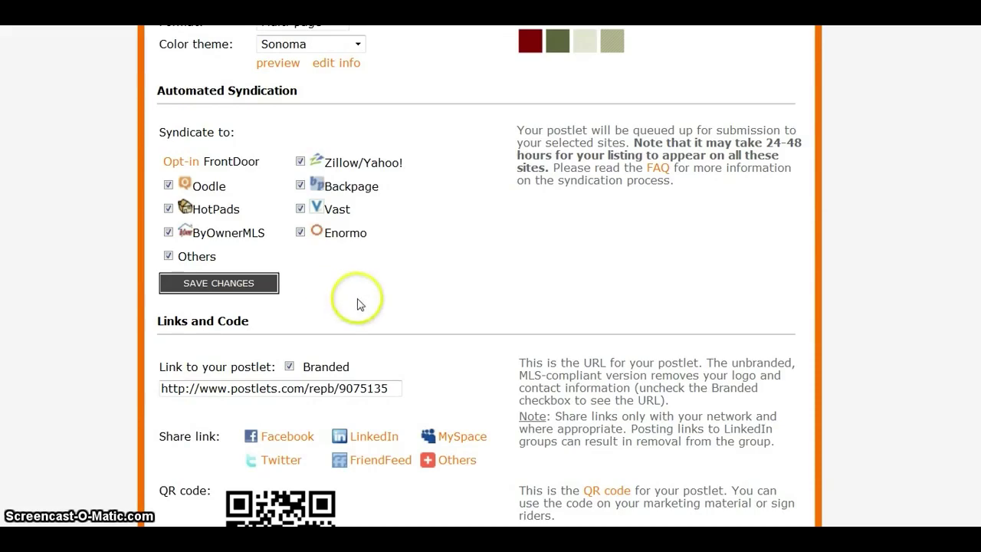
Review the postlet's public link address and its HTML embed code
click(367, 388)
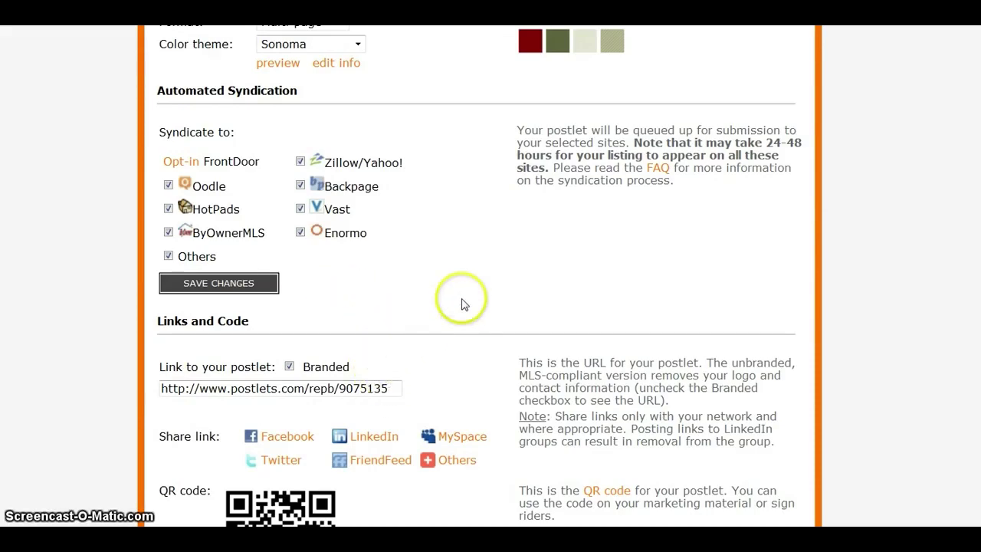
scroll(475, 275, down, 3)
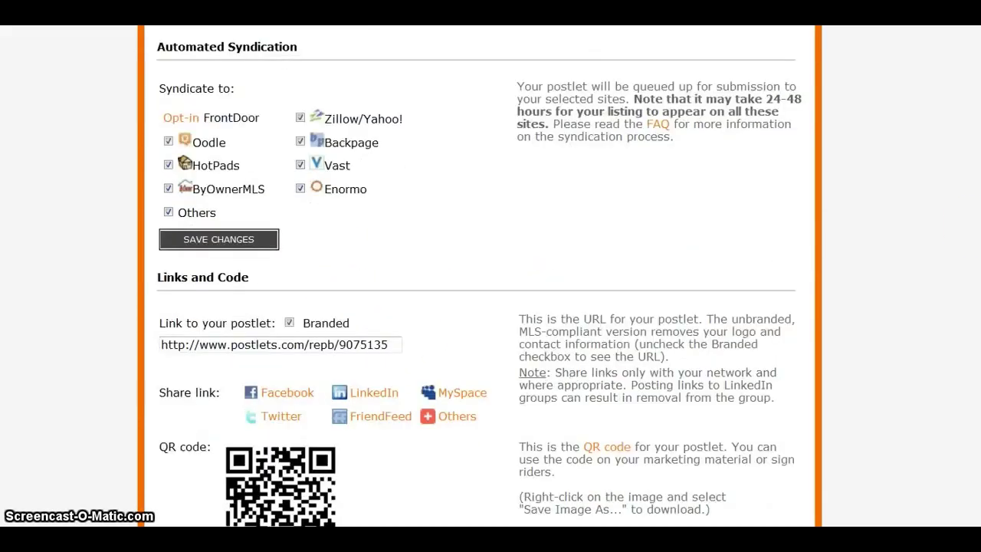
scroll(475, 276, down, 1)
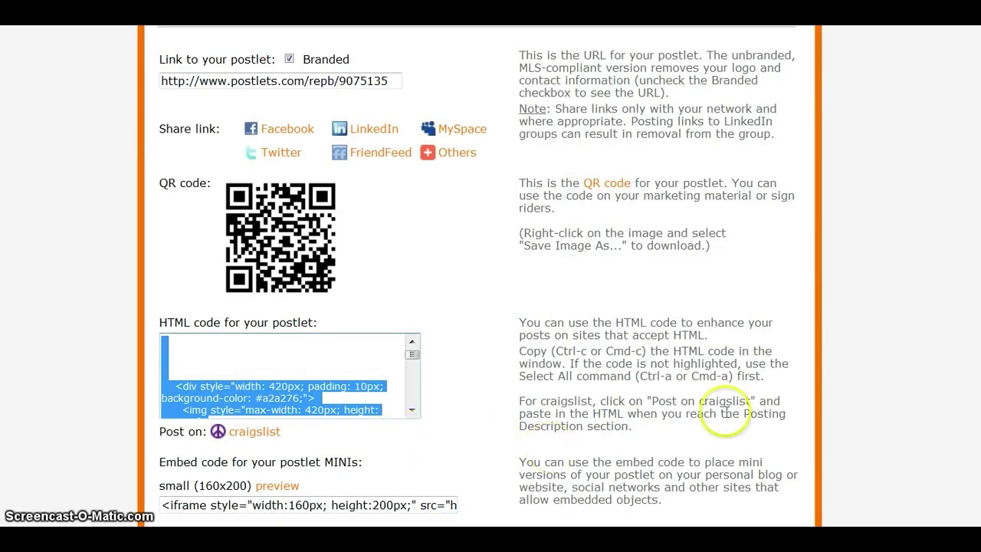
scroll(477, 272, down, 3)
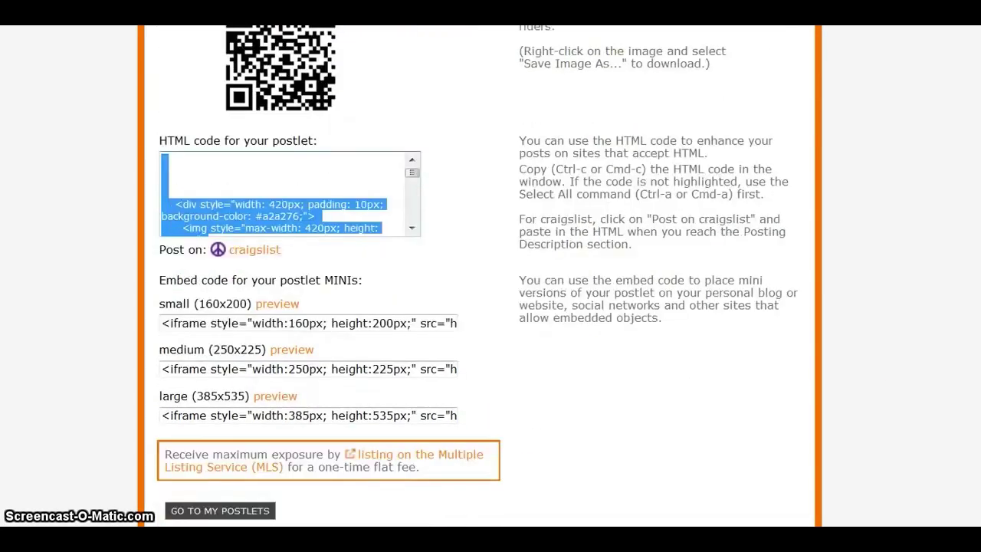
click(559, 391)
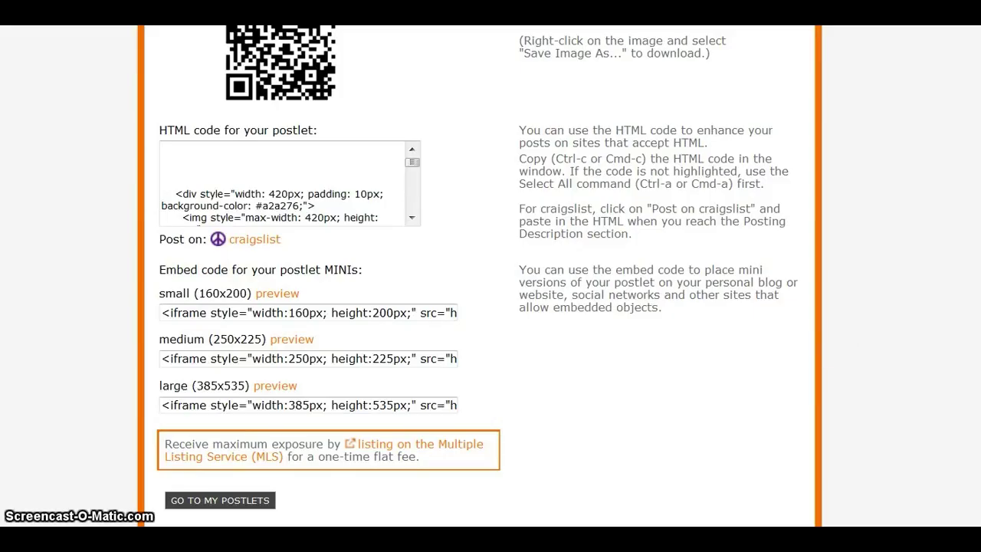
scroll(479, 275, up, 10)
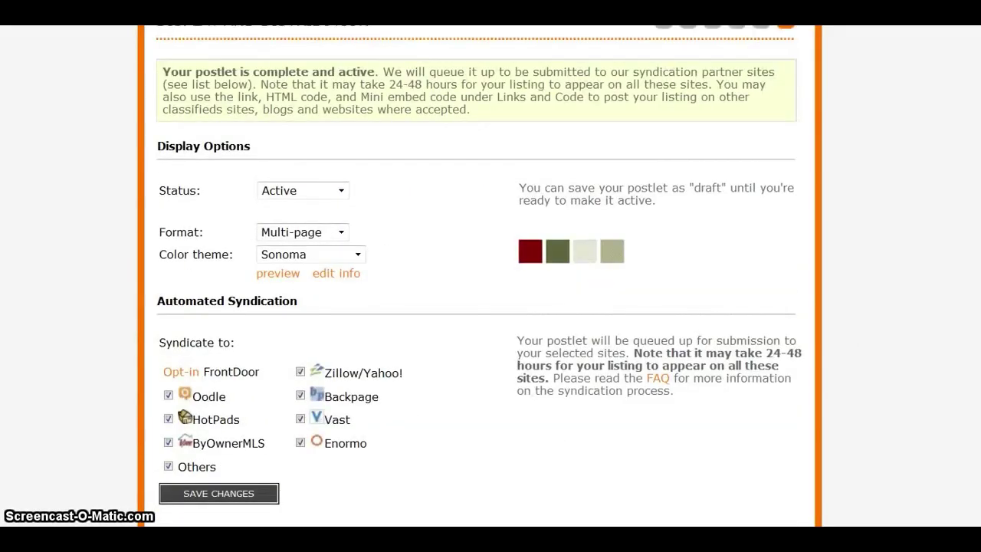
scroll(479, 276, up, 3)
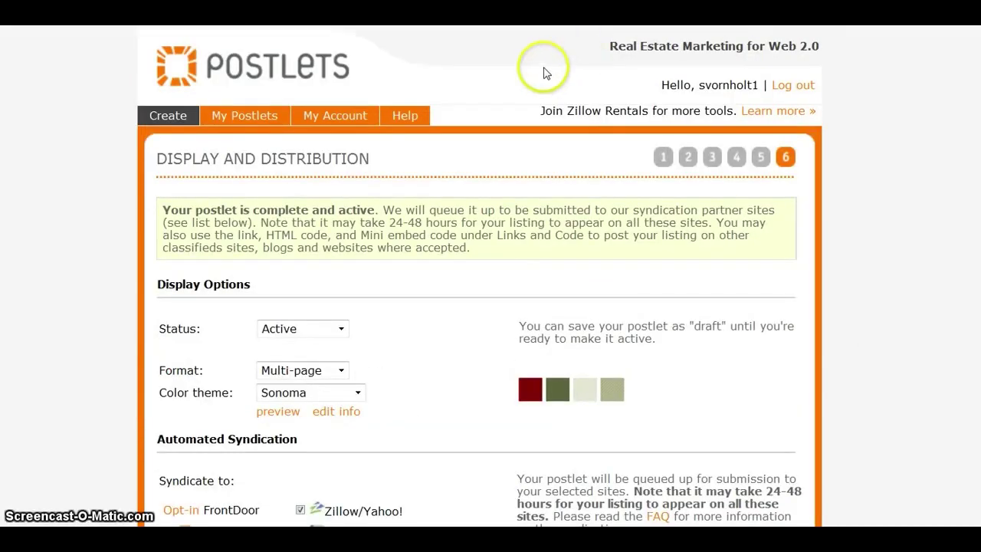
click(273, 119)
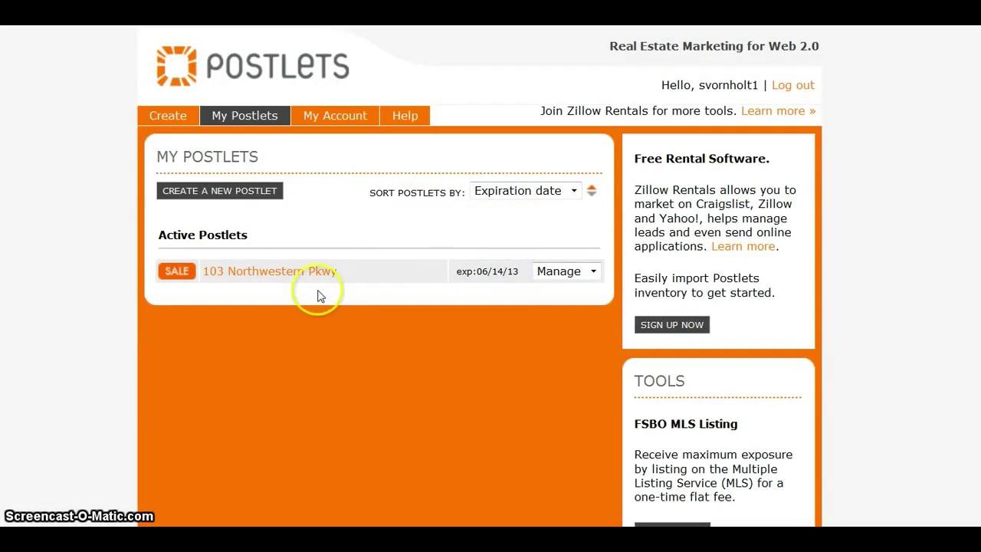
click(313, 272)
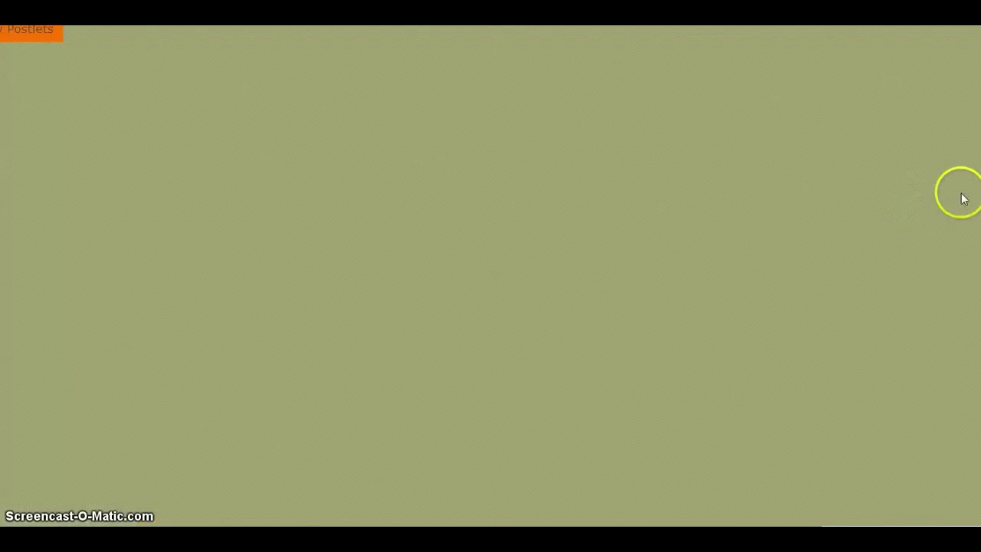
scroll(479, 275, down, 3)
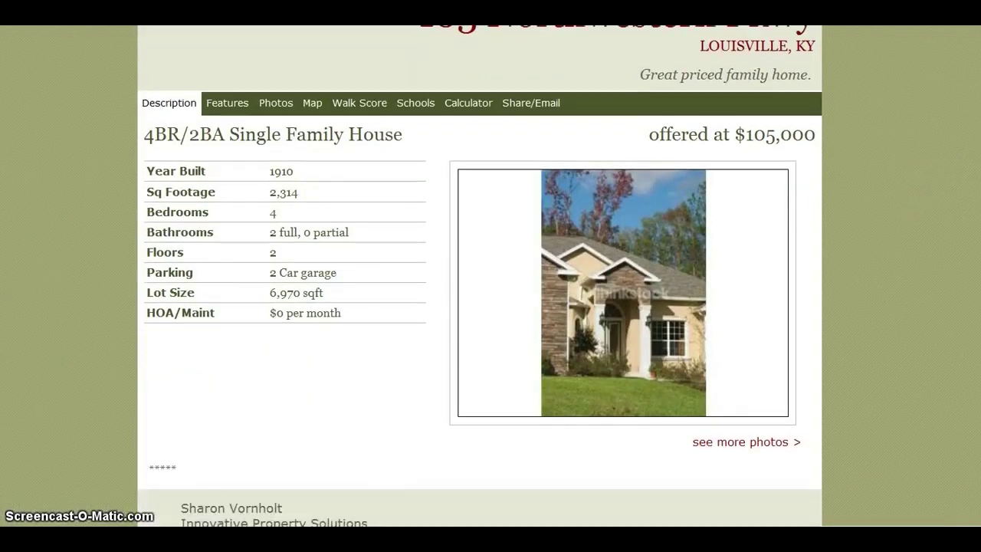
scroll(480, 276, down, 1)
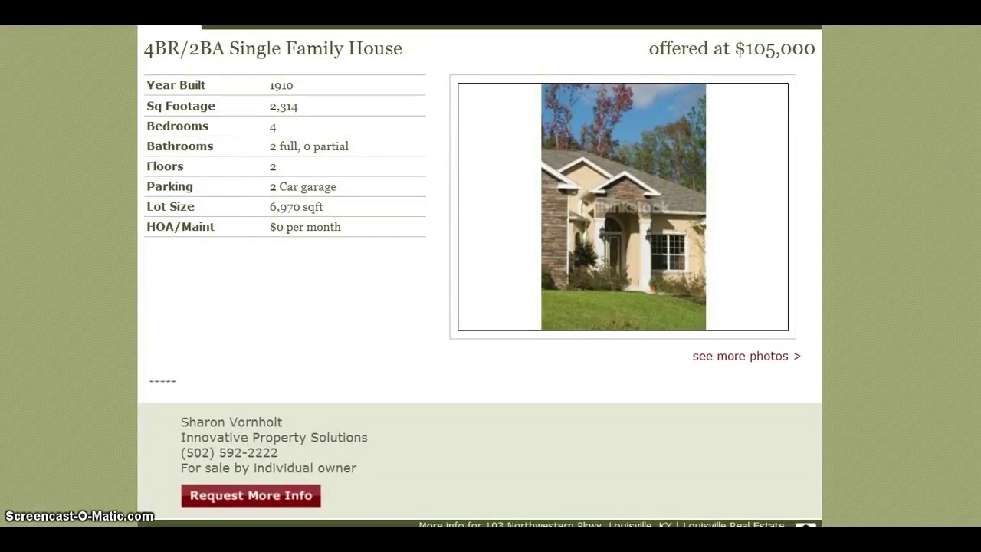
click(794, 356)
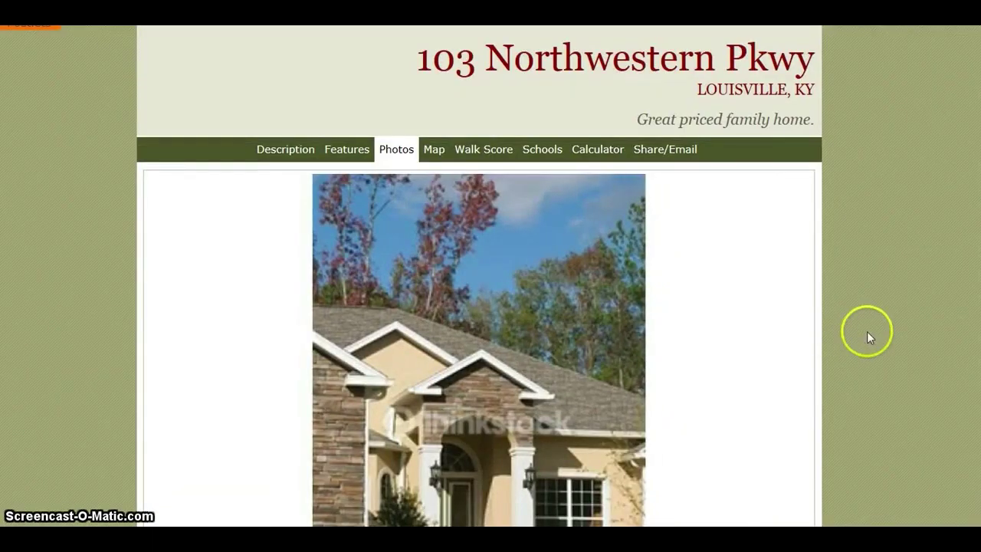
scroll(478, 276, down, 5)
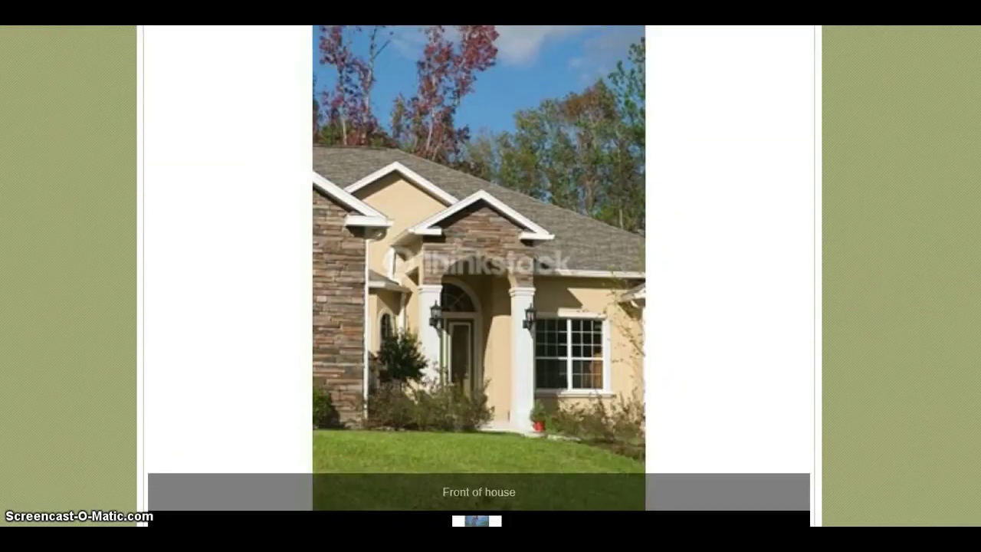
scroll(478, 276, down, 2)
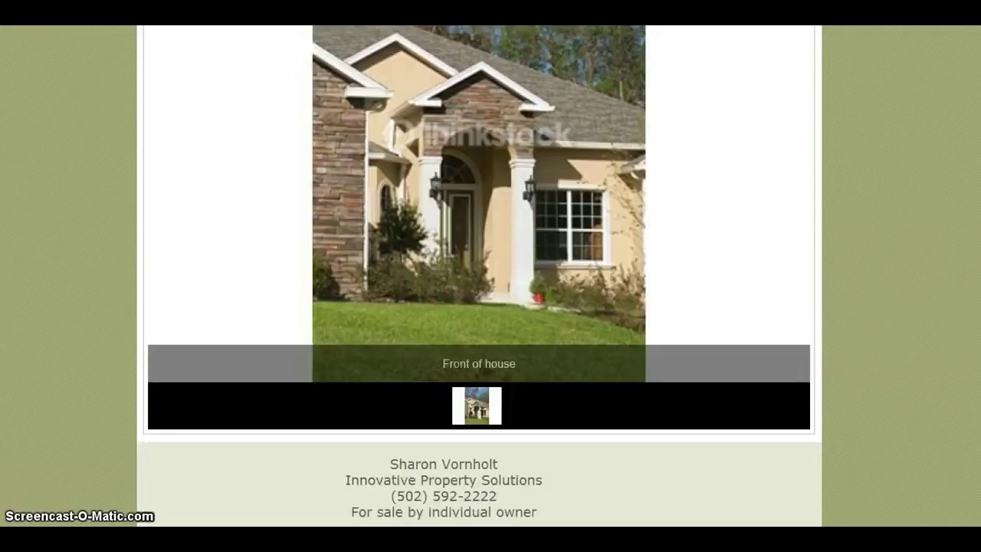
scroll(479, 276, up, 5)
scroll(479, 276, up, 1)
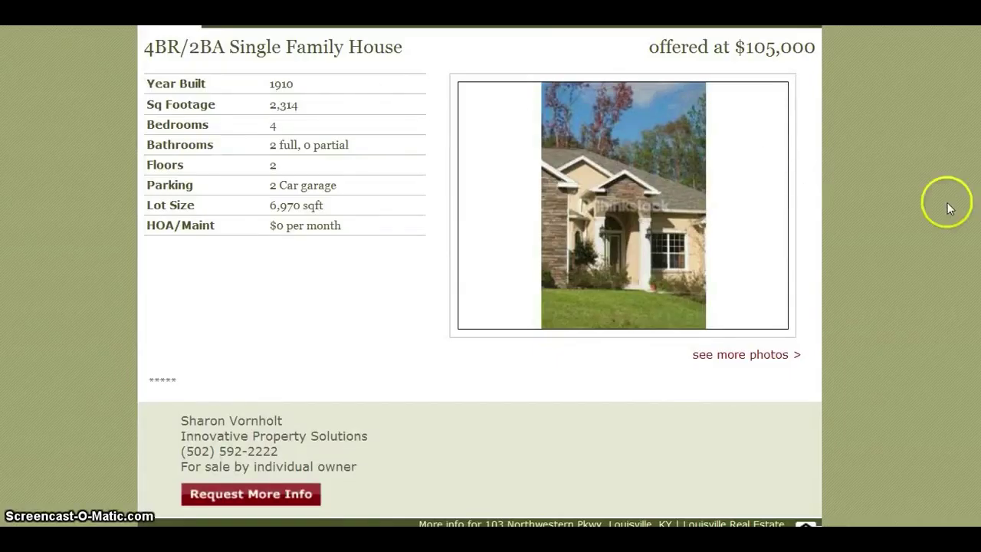
scroll(479, 275, up, 3)
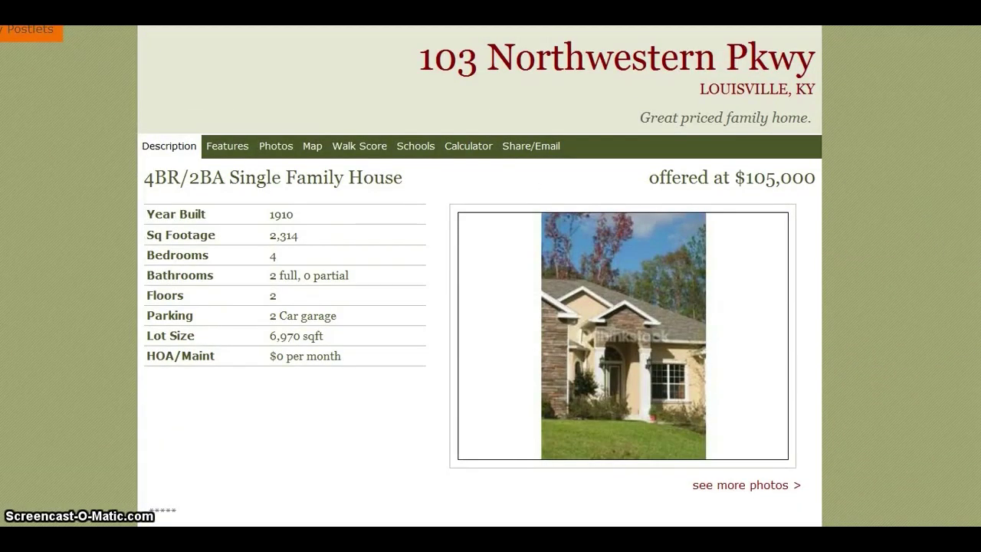
key(alt+Left)
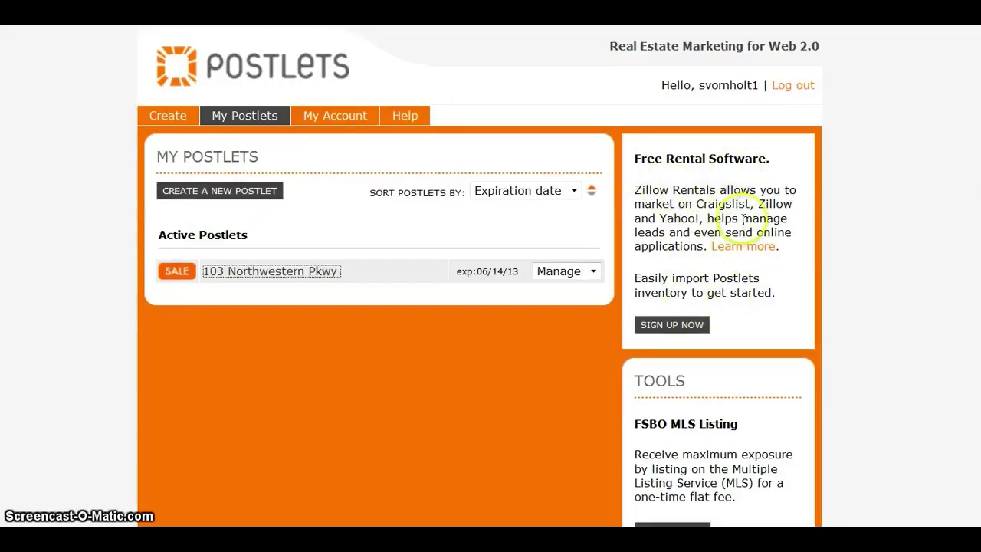
click(688, 331)
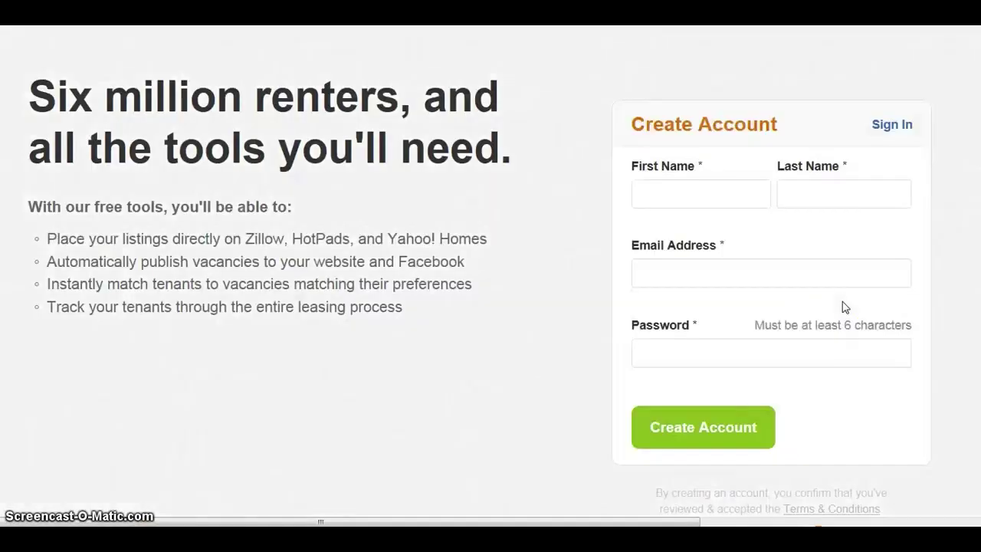
scroll(491, 291, down, 1)
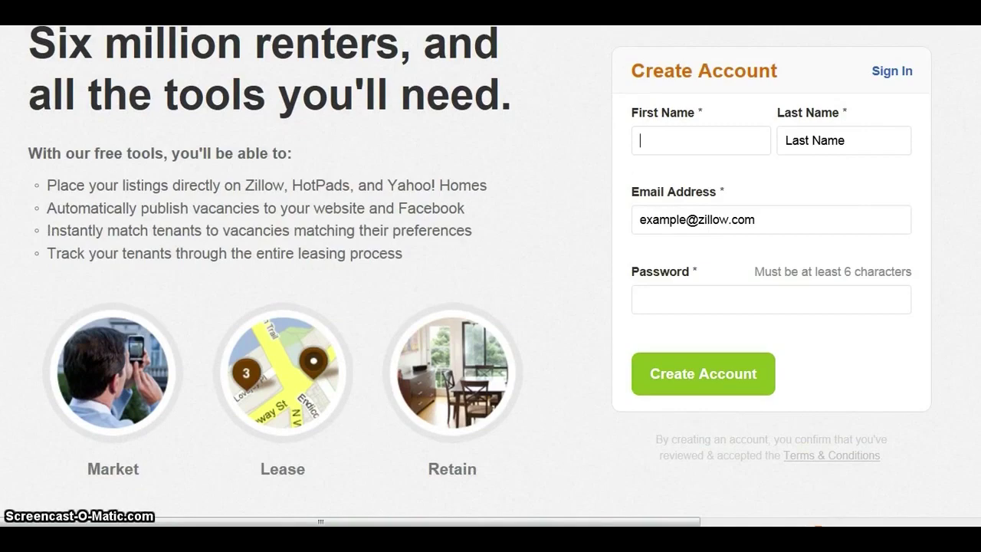
scroll(490, 291, up, 1)
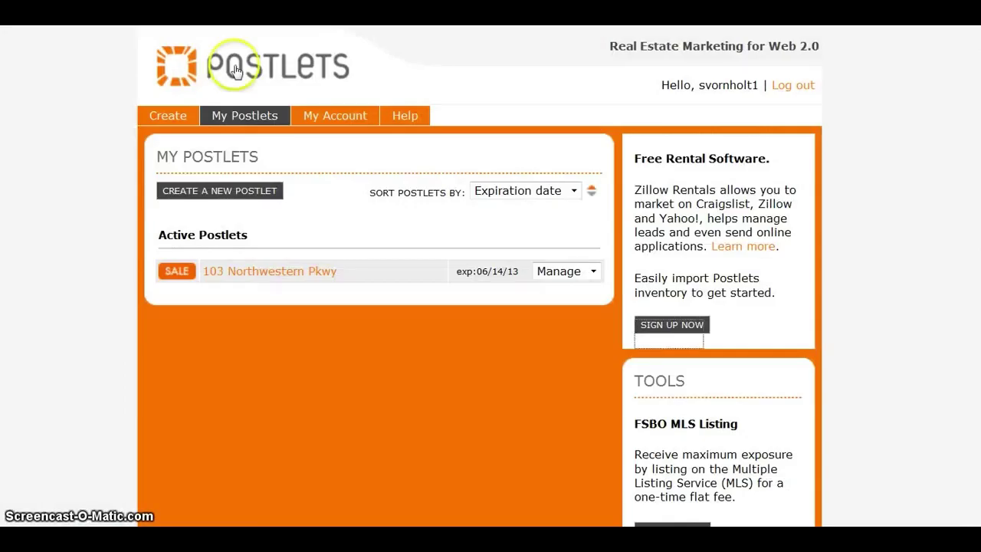
click(487, 87)
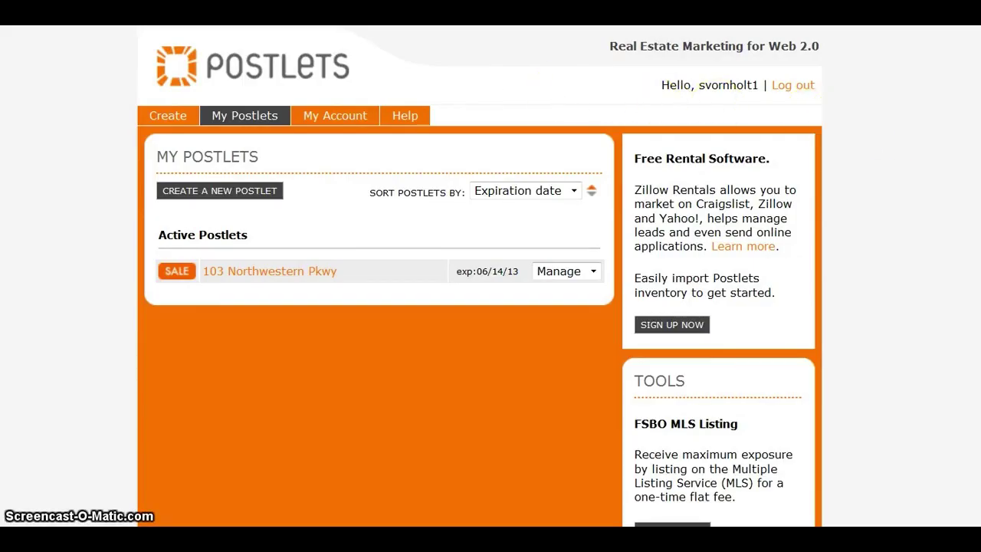
scroll(479, 276, down, 2)
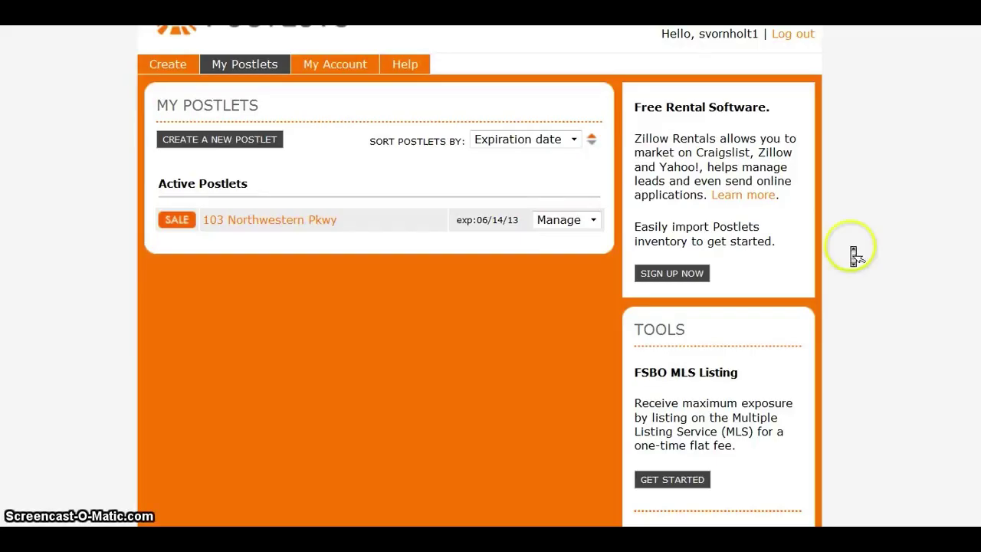
scroll(851, 252, down, 5)
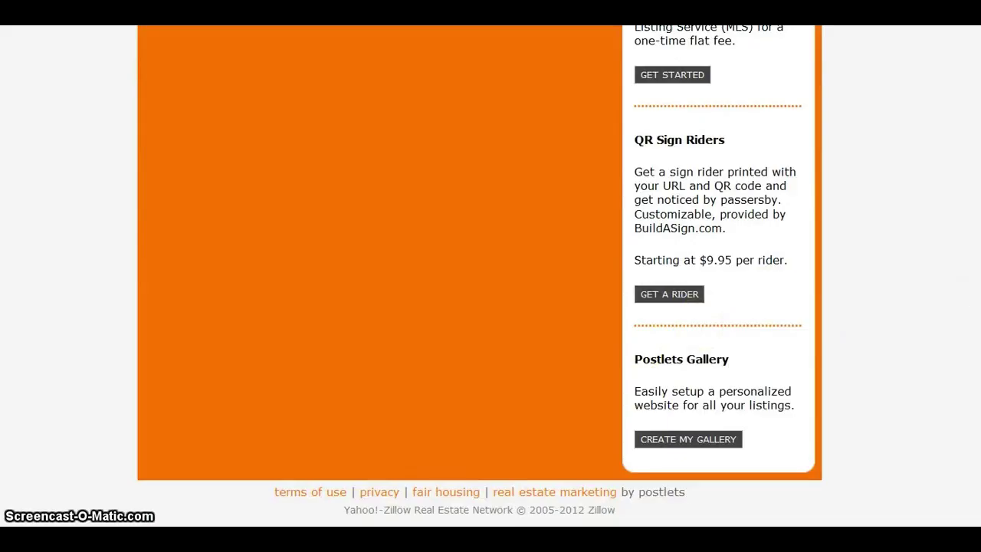
scroll(479, 276, up, 6)
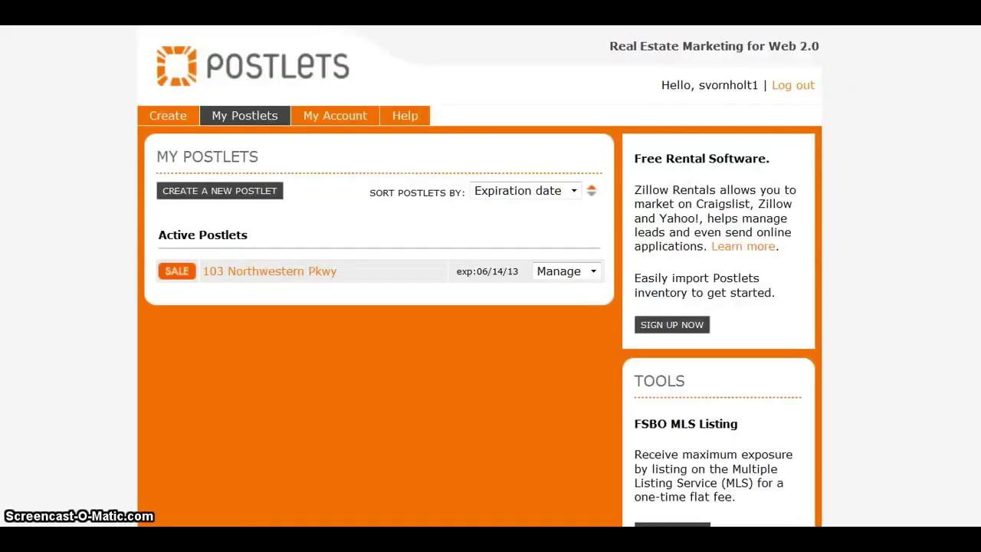